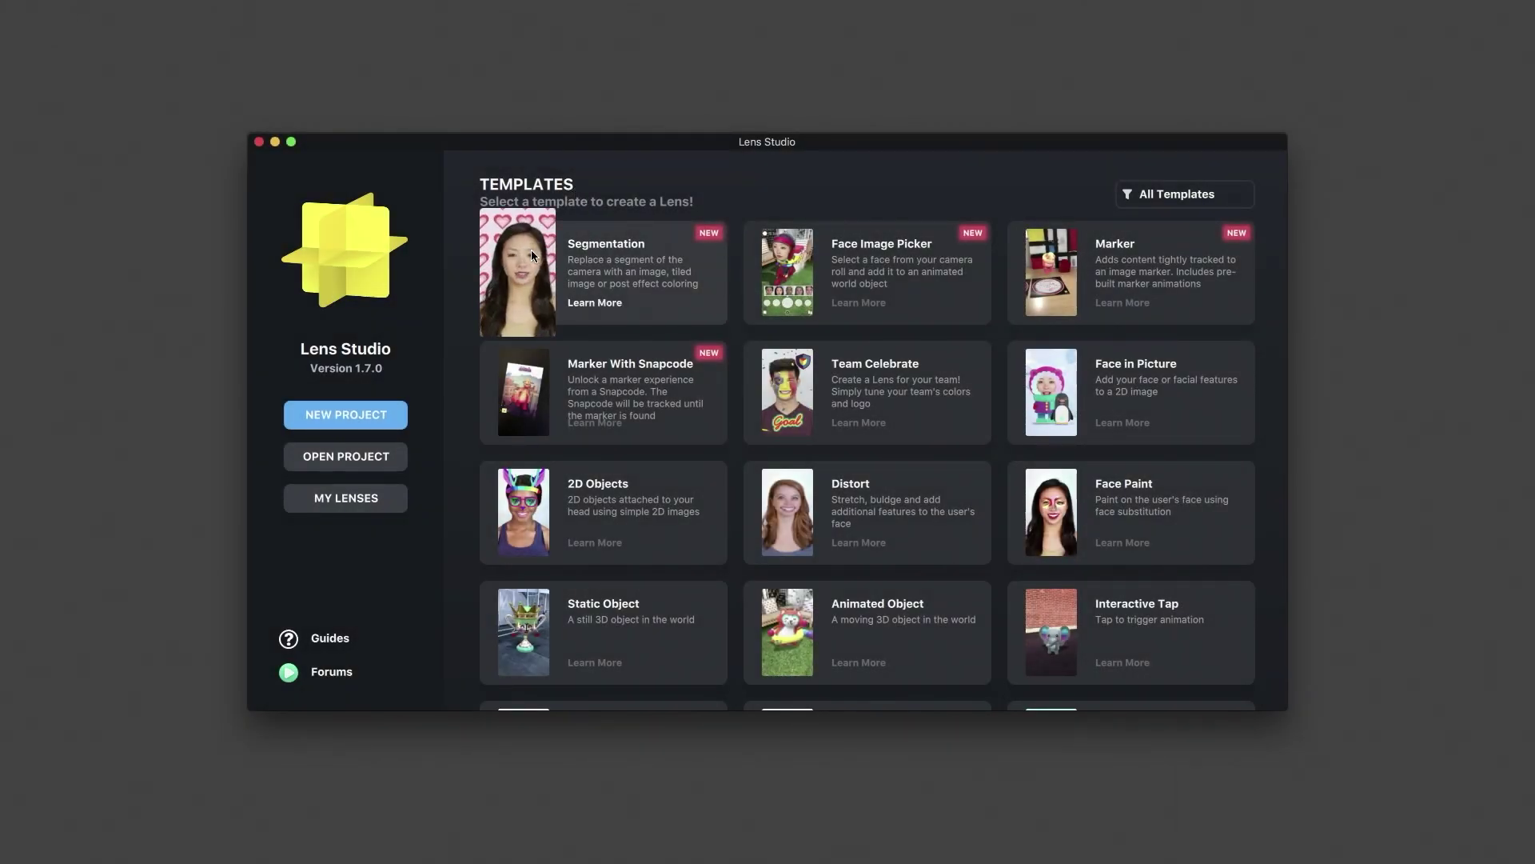
- Create a new project from the Segmentation template and show the settings of the SegmentationController [EDIT_ME] object
{"action": "left_click", "coordinate": [589, 266]}
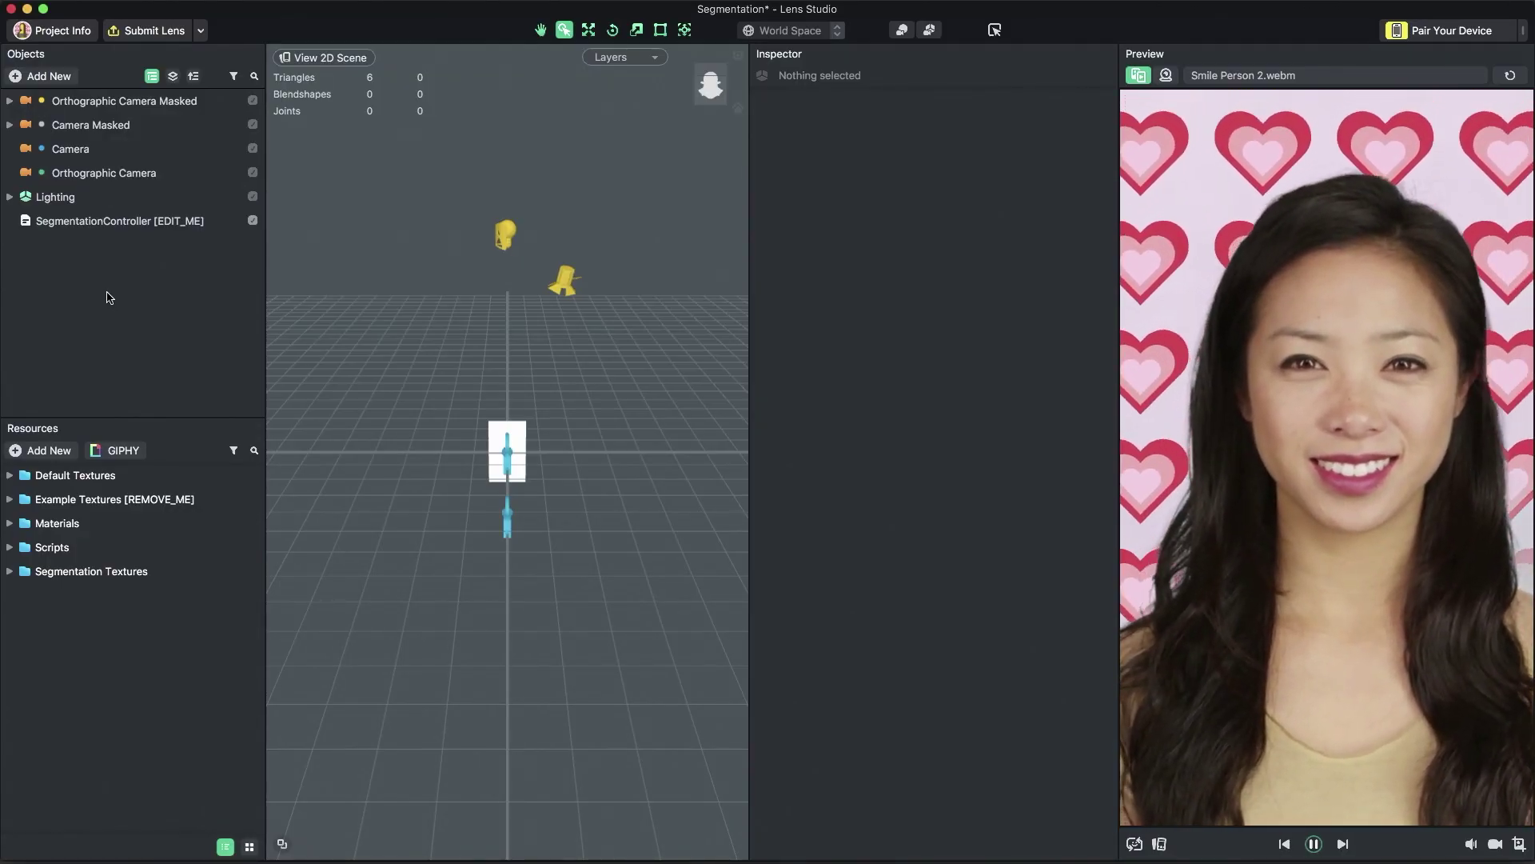
{"action": "left_click", "coordinate": [145, 227]}
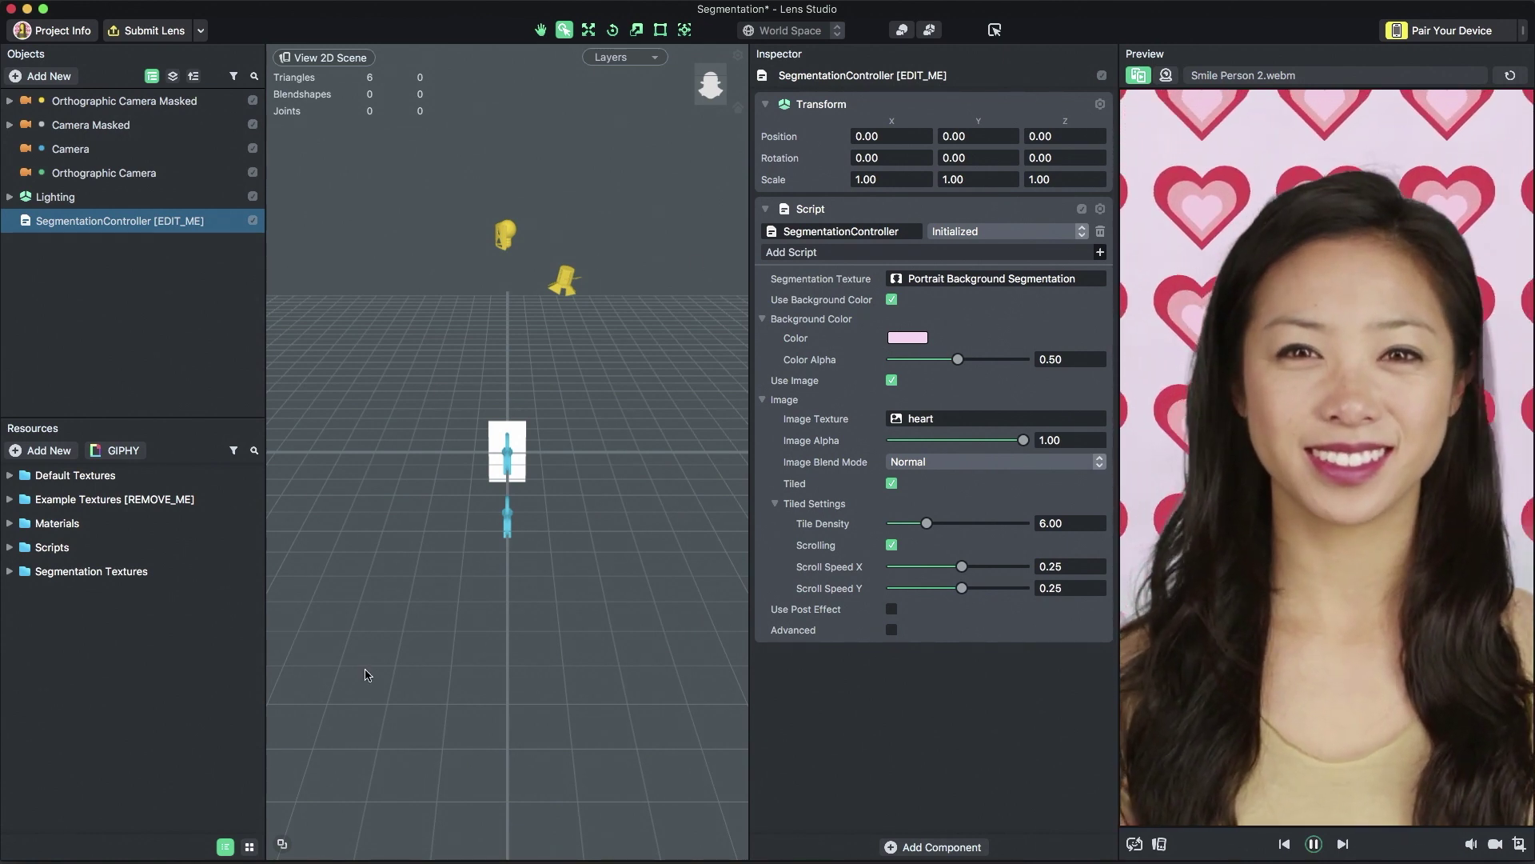
{"action": "left_click", "coordinate": [182, 387]}
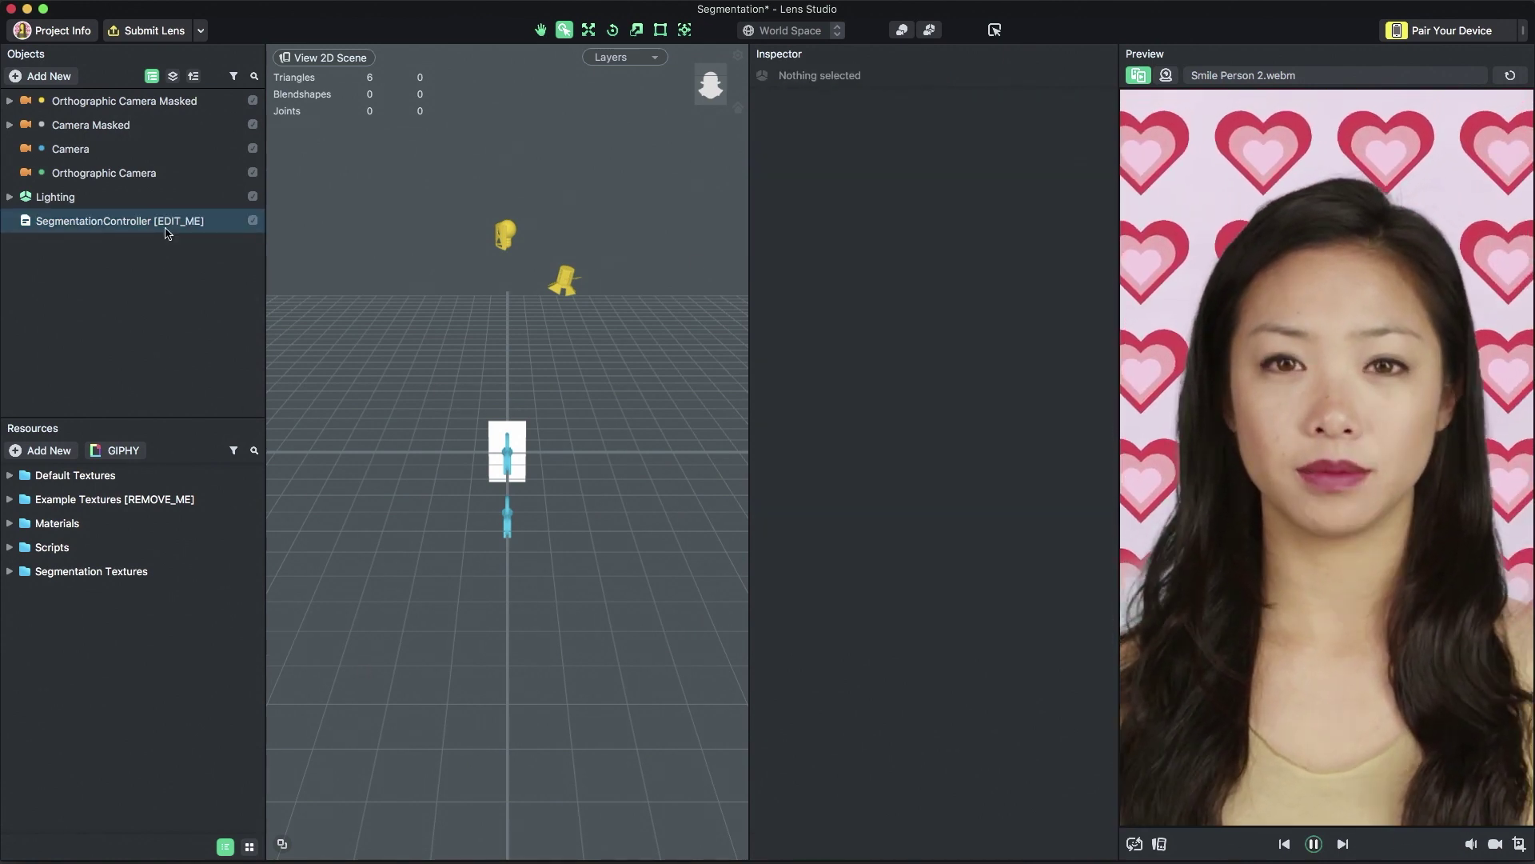
{"action": "left_click", "coordinate": [168, 232]}
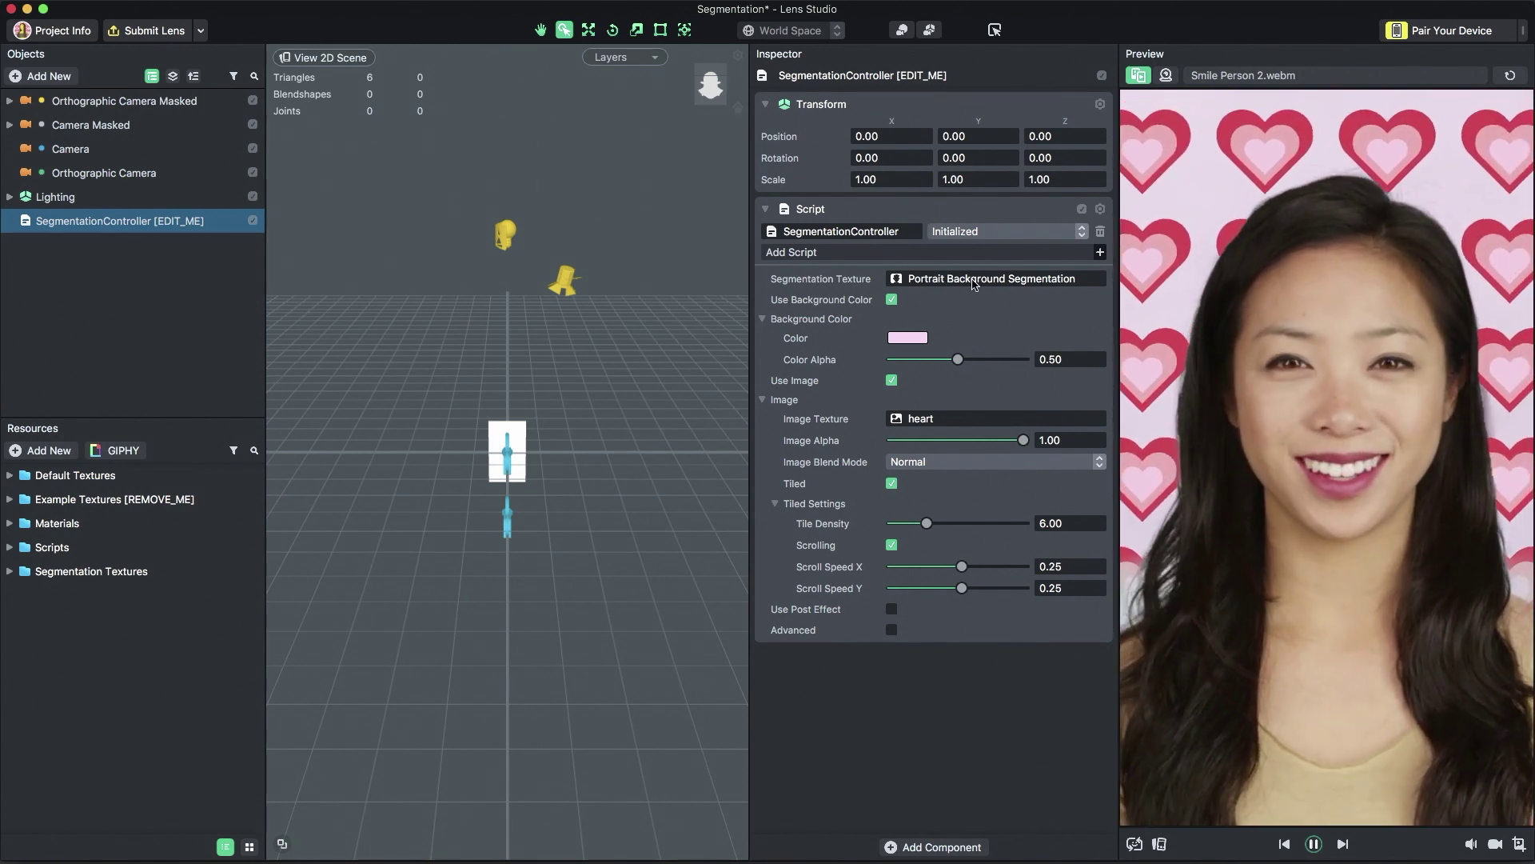
- Set the controller's segmentation texture to Portrait Hair Segmentation
{"action": "left_click", "coordinate": [973, 280]}
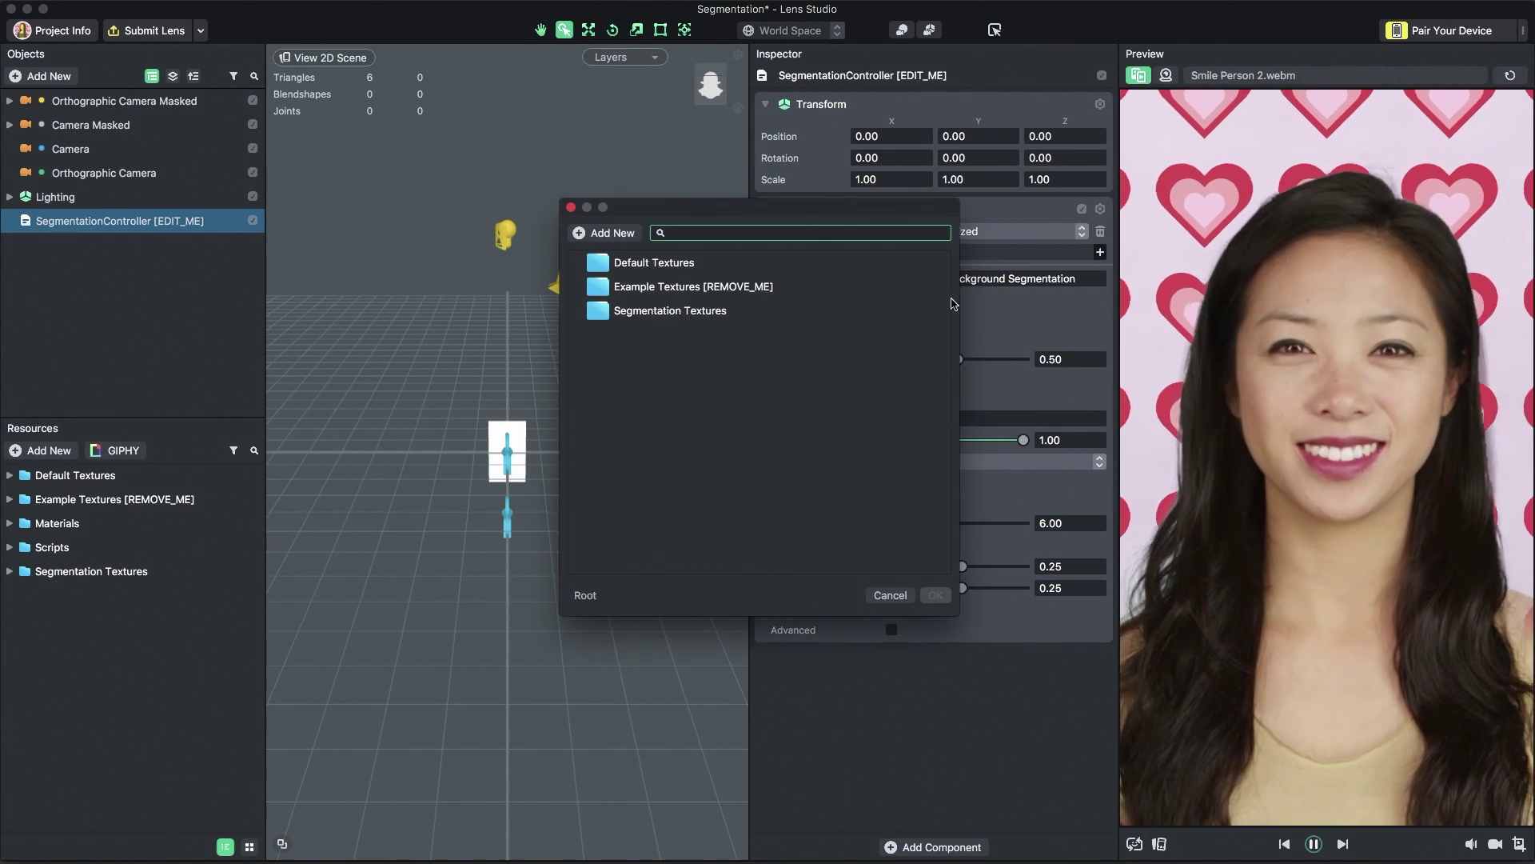
{"action": "left_click", "coordinate": [719, 320]}
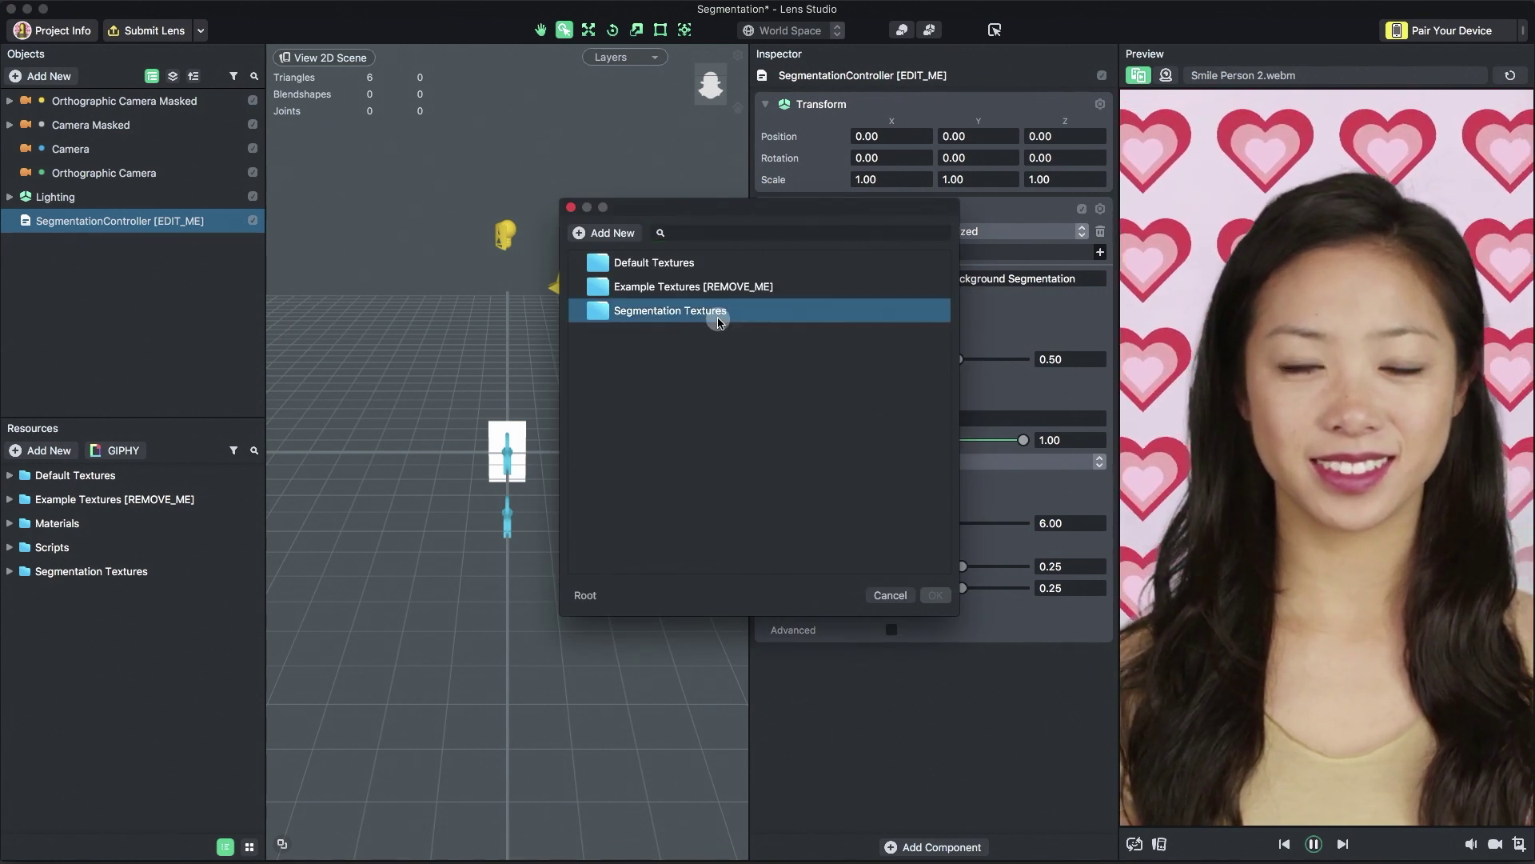
{"action": "double_click", "coordinate": [719, 320]}
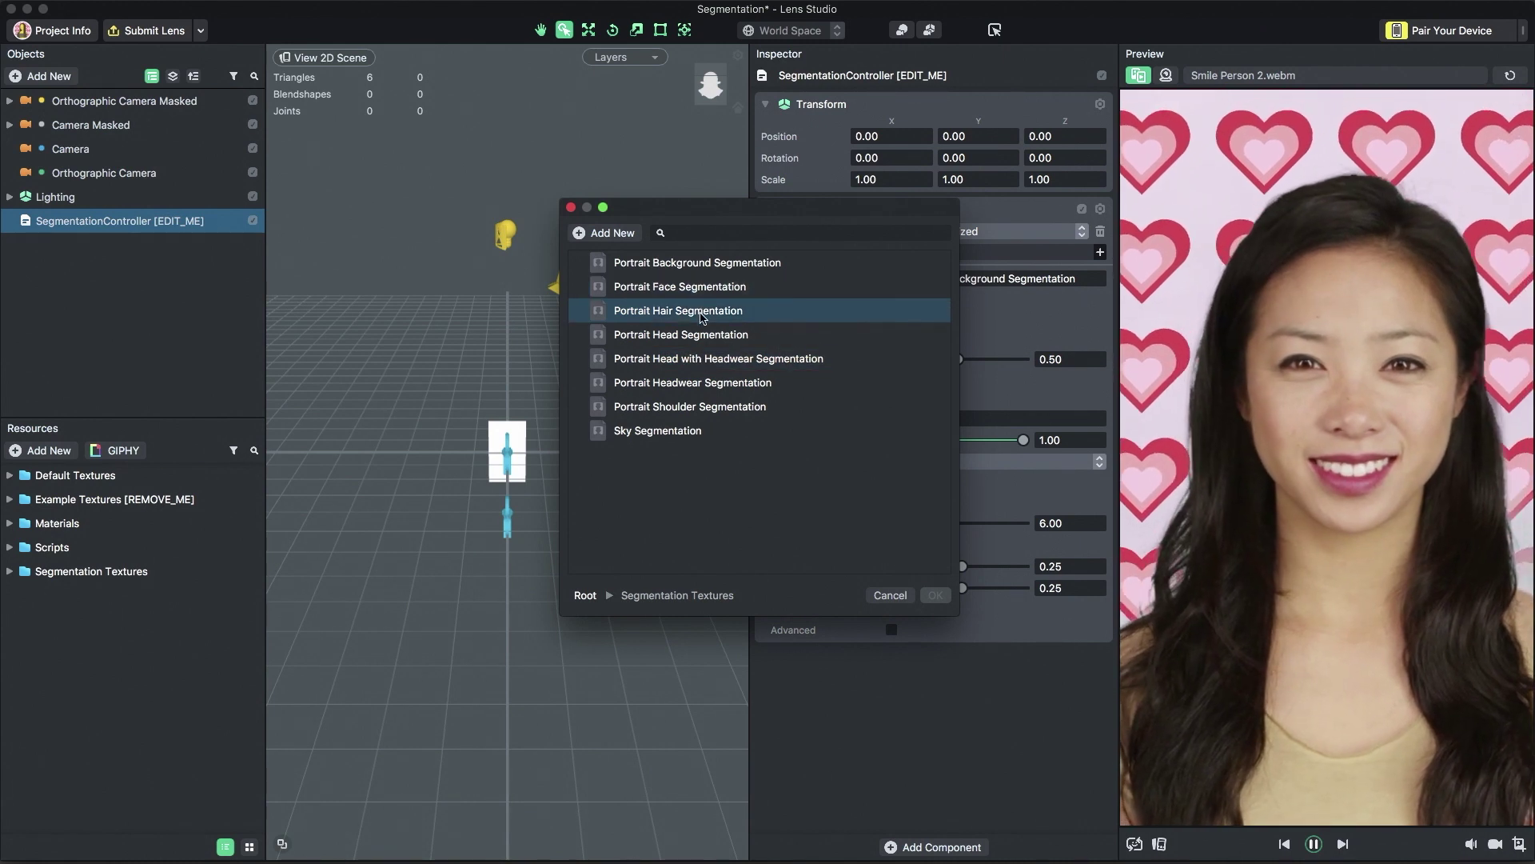
{"action": "double_click", "coordinate": [700, 317]}
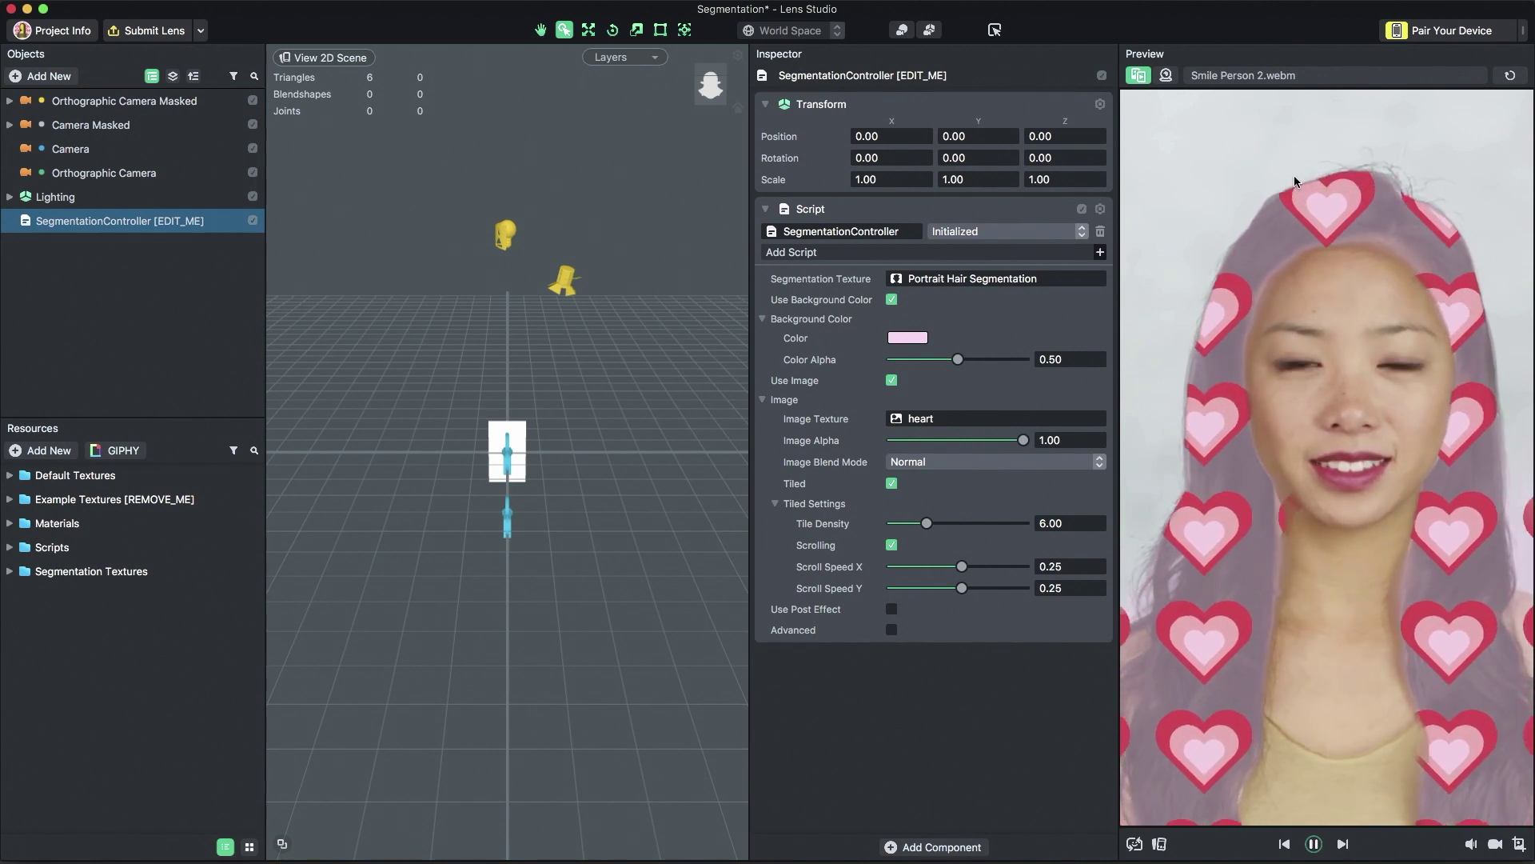
- Switch the controller's segmentation texture back to Portrait Background Segmentation
{"action": "left_click", "coordinate": [939, 282]}
{"action": "double_click", "coordinate": [686, 312]}
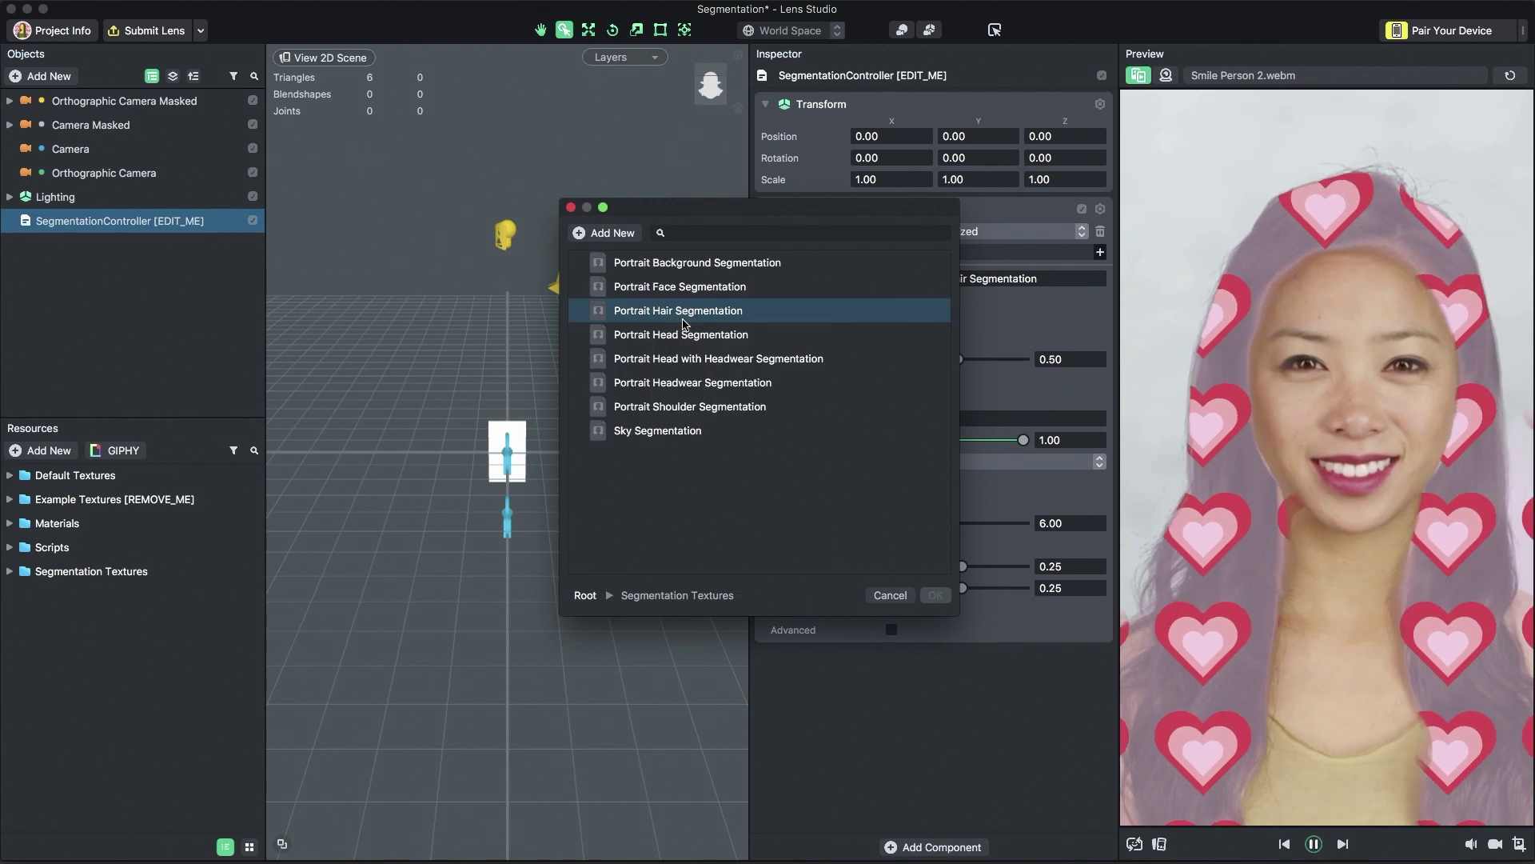
{"action": "double_click", "coordinate": [701, 262]}
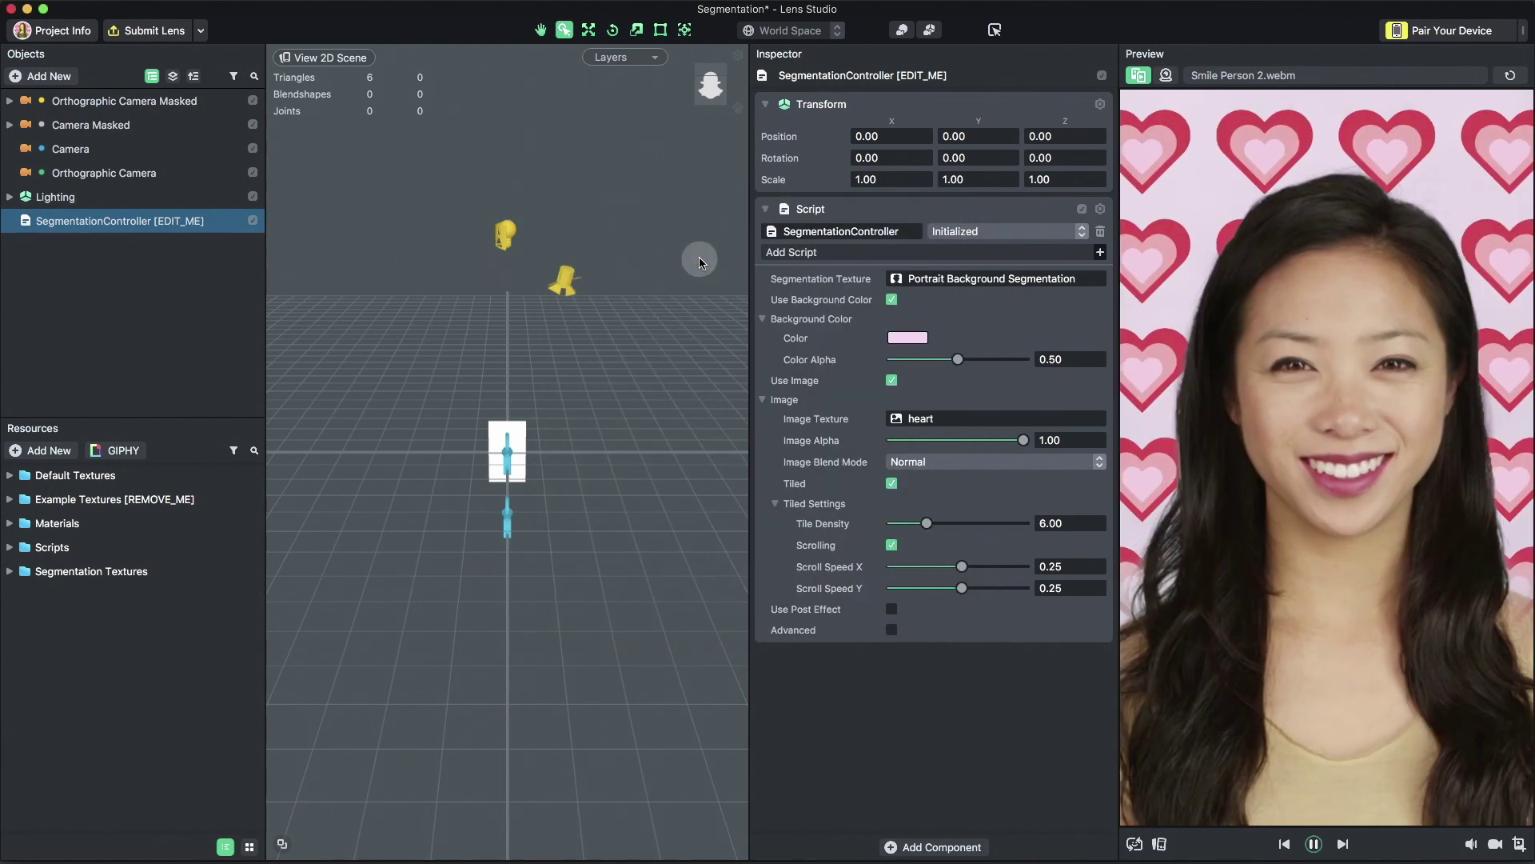
- Test Invert Mask on the Portrait Background Segmentation texture, switch it off again, and set Mask Smoothing to Feathering
{"action": "left_click", "coordinate": [11, 575]}
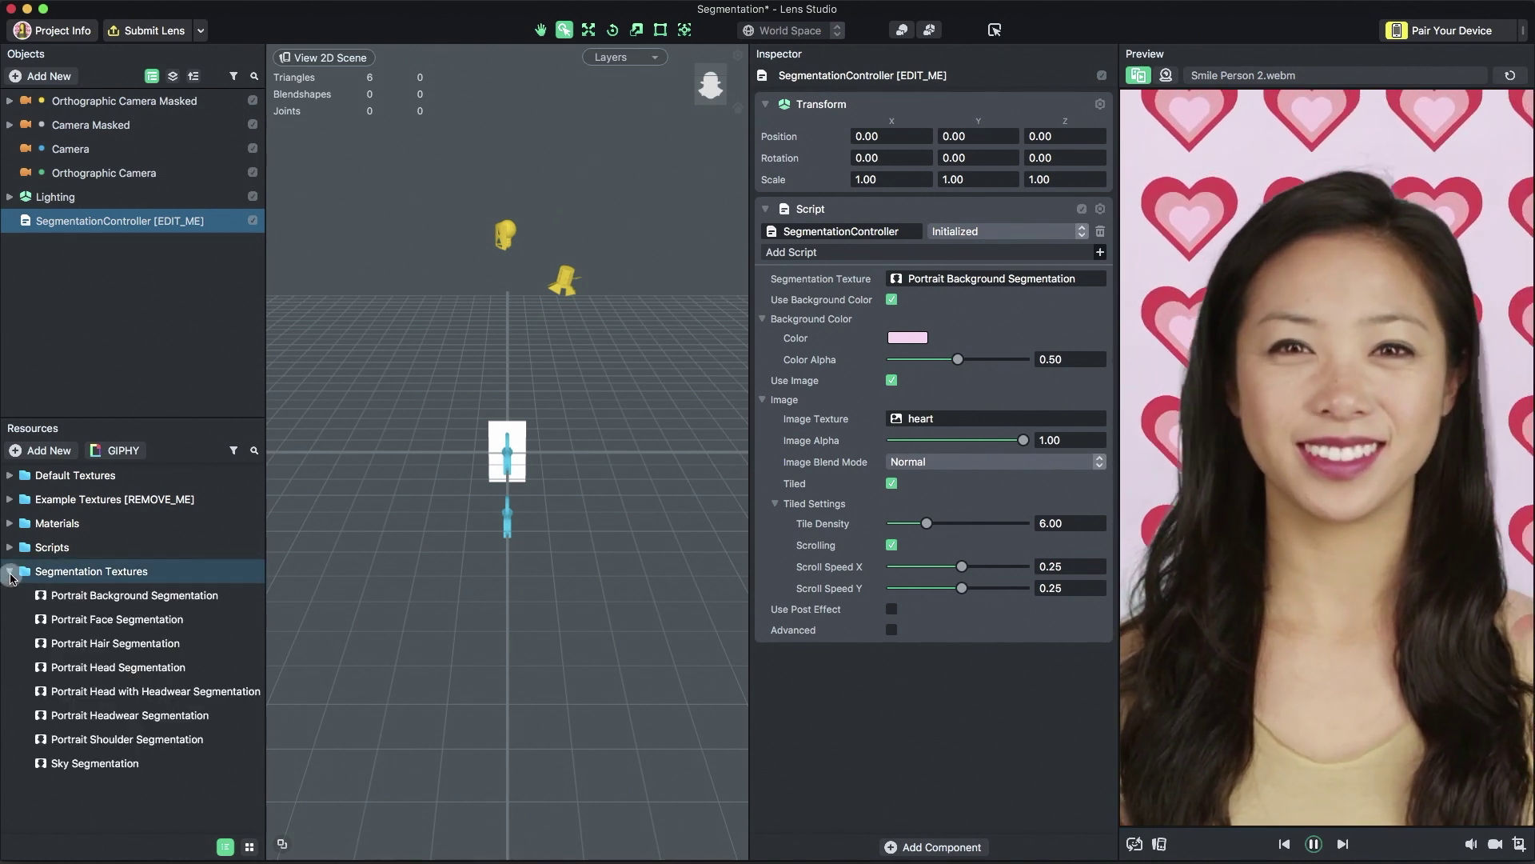
{"action": "left_click", "coordinate": [65, 596]}
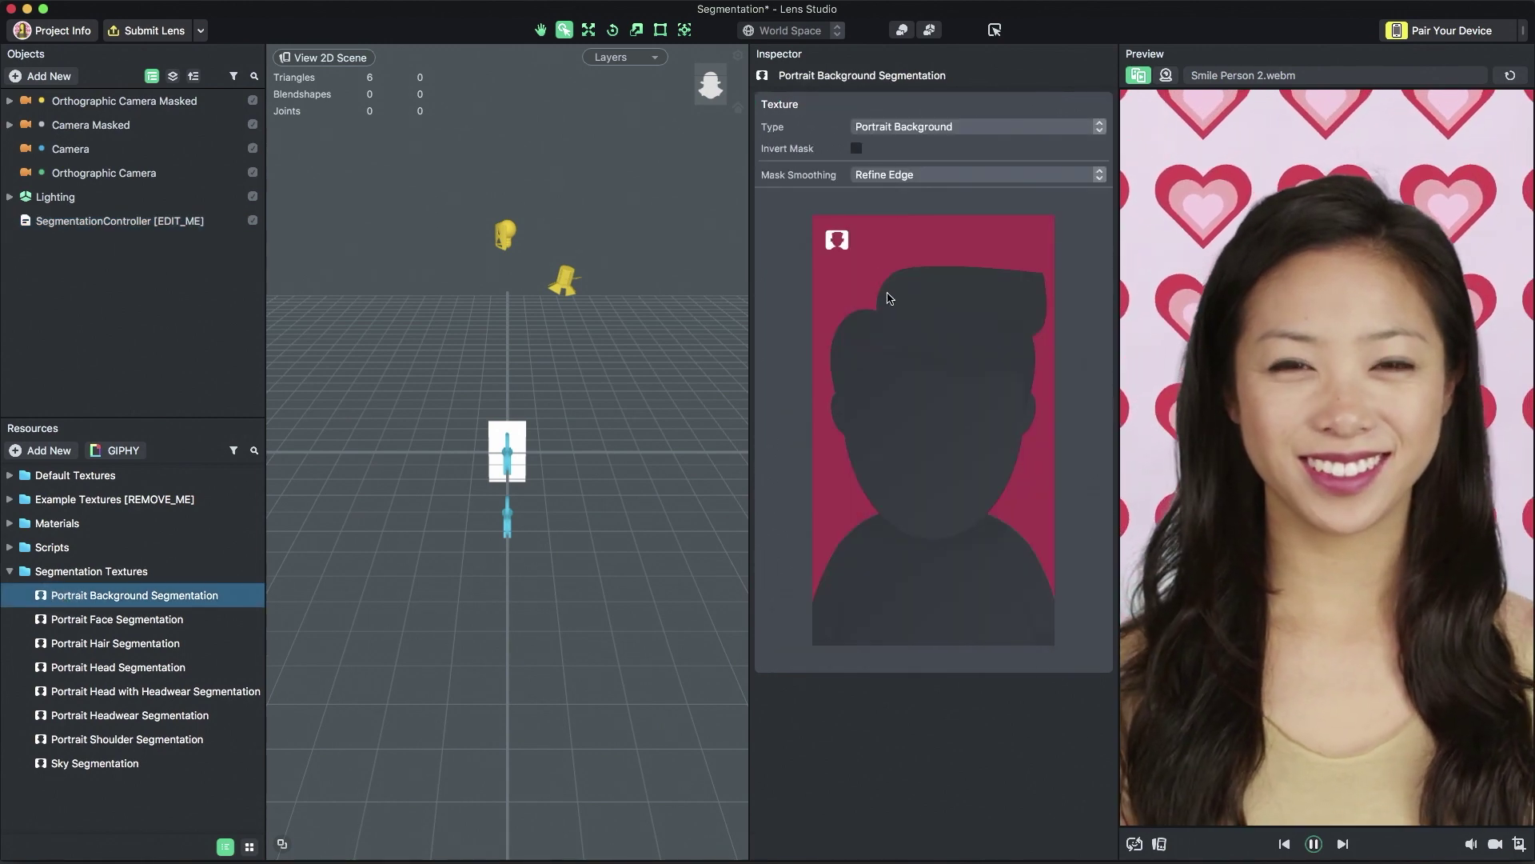
{"action": "left_click", "coordinate": [856, 148]}
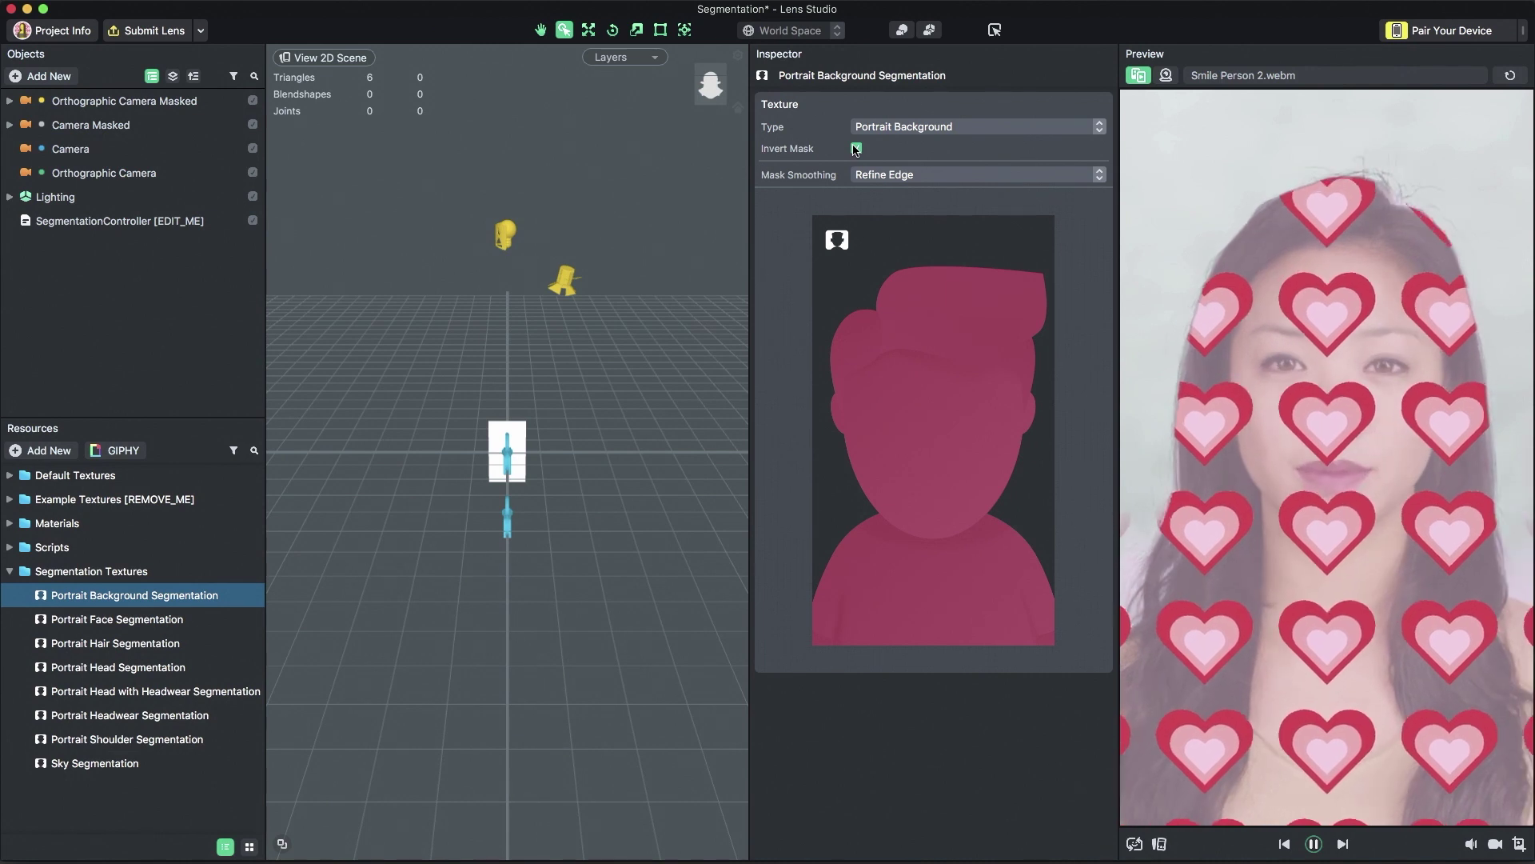
{"action": "left_click", "coordinate": [856, 149]}
{"action": "left_click", "coordinate": [880, 174]}
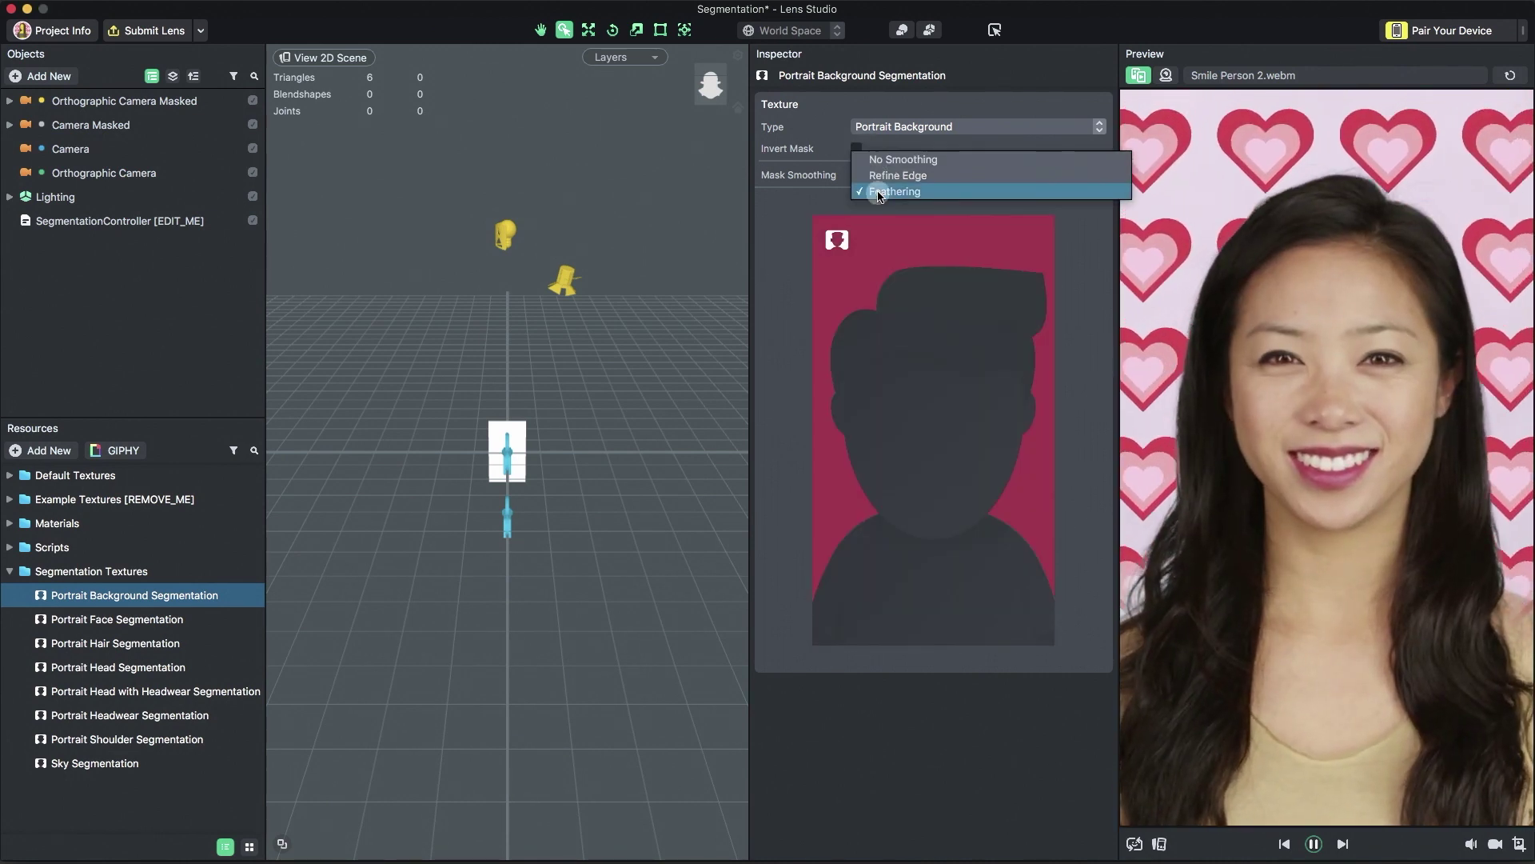
{"action": "left_click", "coordinate": [878, 194]}
{"action": "mouse_move", "coordinate": [934, 199]}
{"action": "left_mouse_down"}
{"action": "mouse_move", "coordinate": [977, 199]}
{"action": "mouse_move", "coordinate": [932, 199]}
{"action": "left_mouse_up"}
{"action": "left_click_drag", "start_coordinate": [933, 198], "coordinate": [934, 197]}
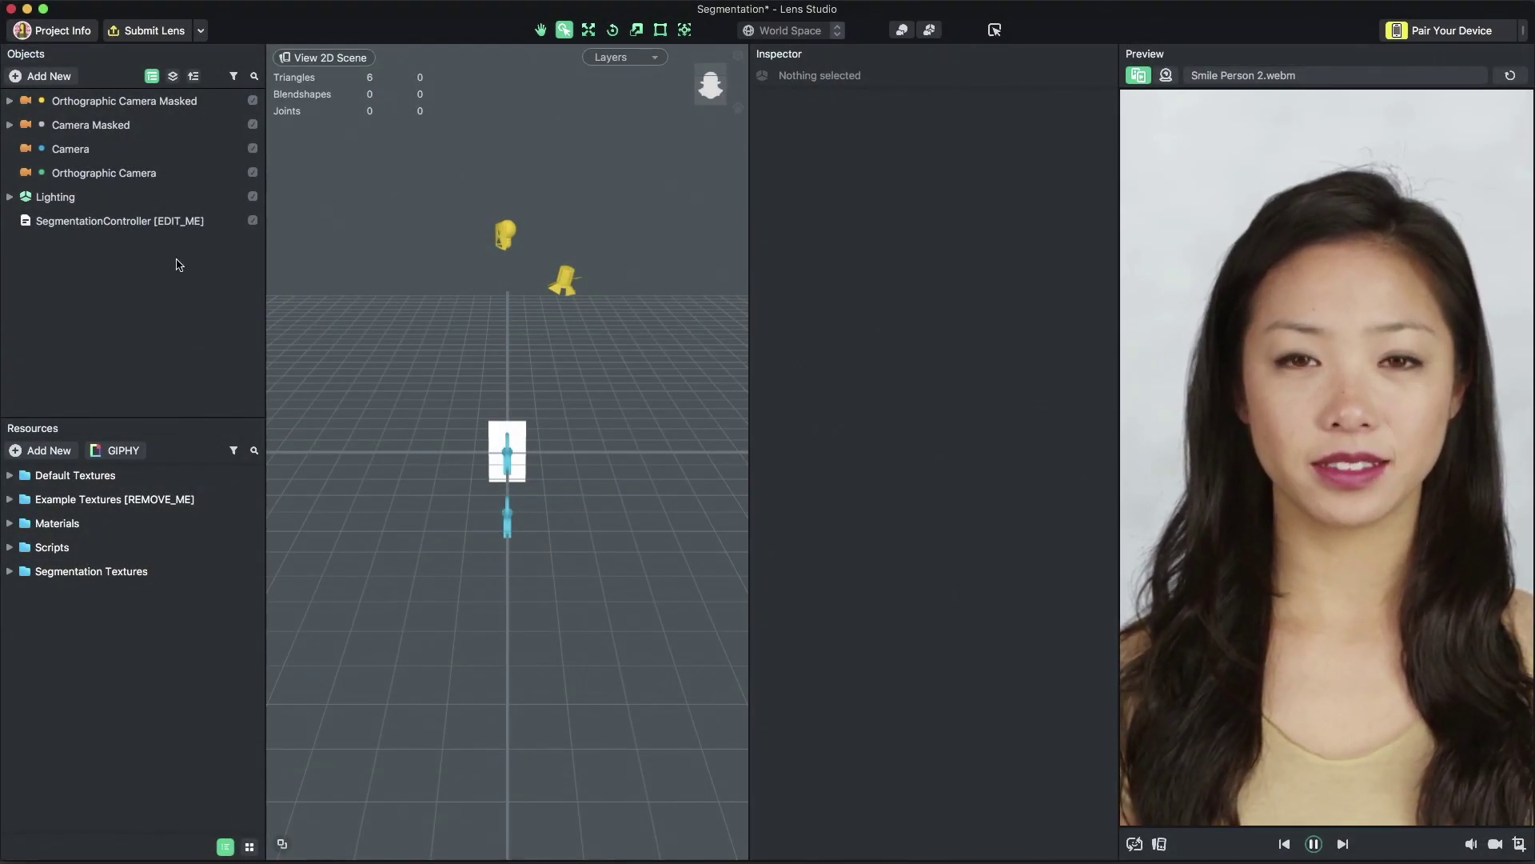
- Enable the background color on SegmentationController and make it light cyan with a color alpha of 0.24
{"action": "left_click", "coordinate": [192, 232]}
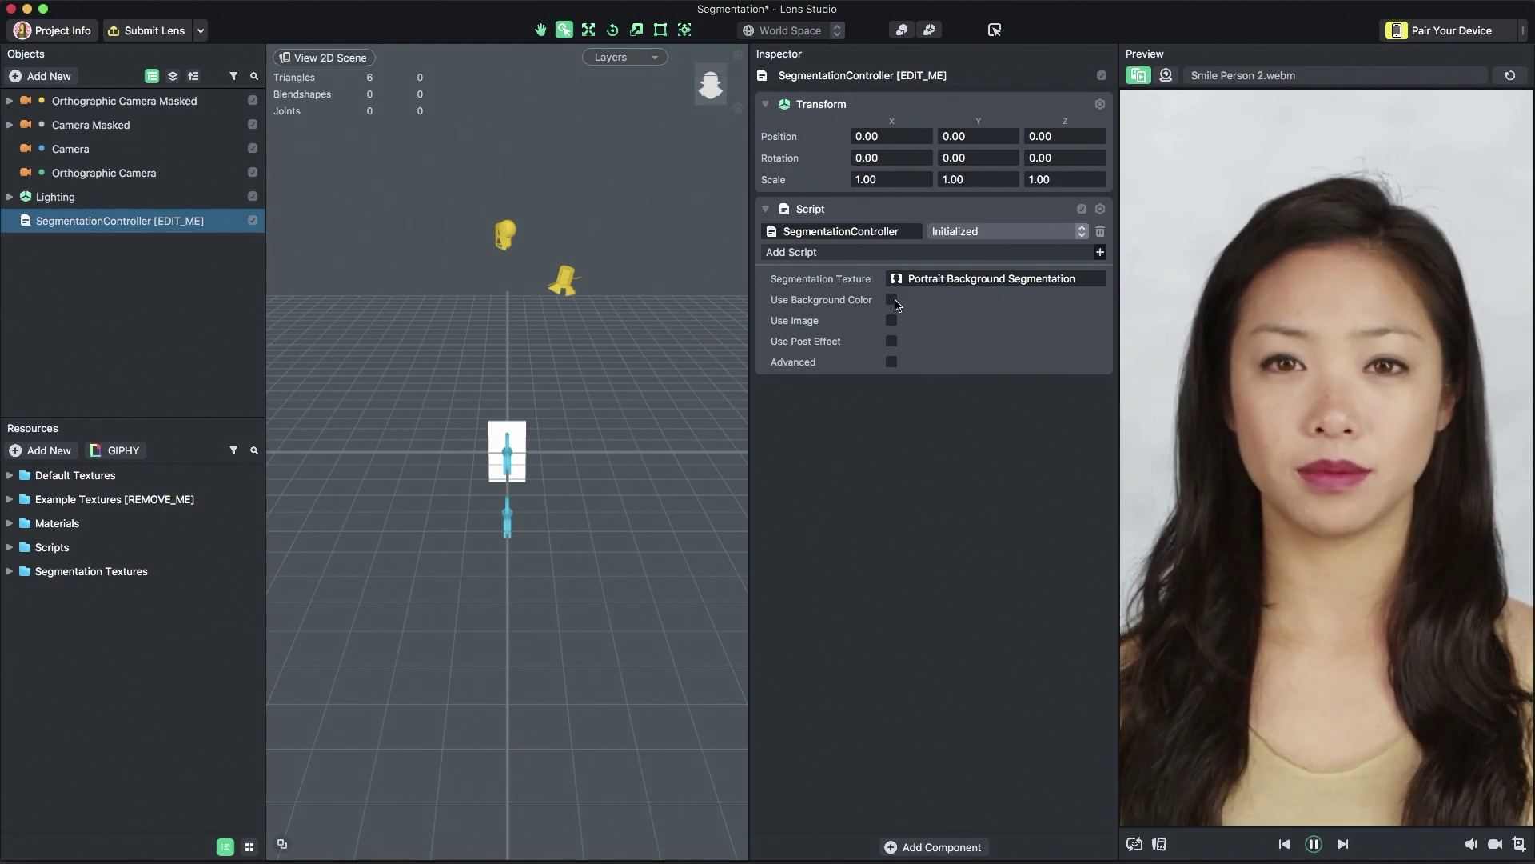
{"action": "left_click", "coordinate": [893, 301]}
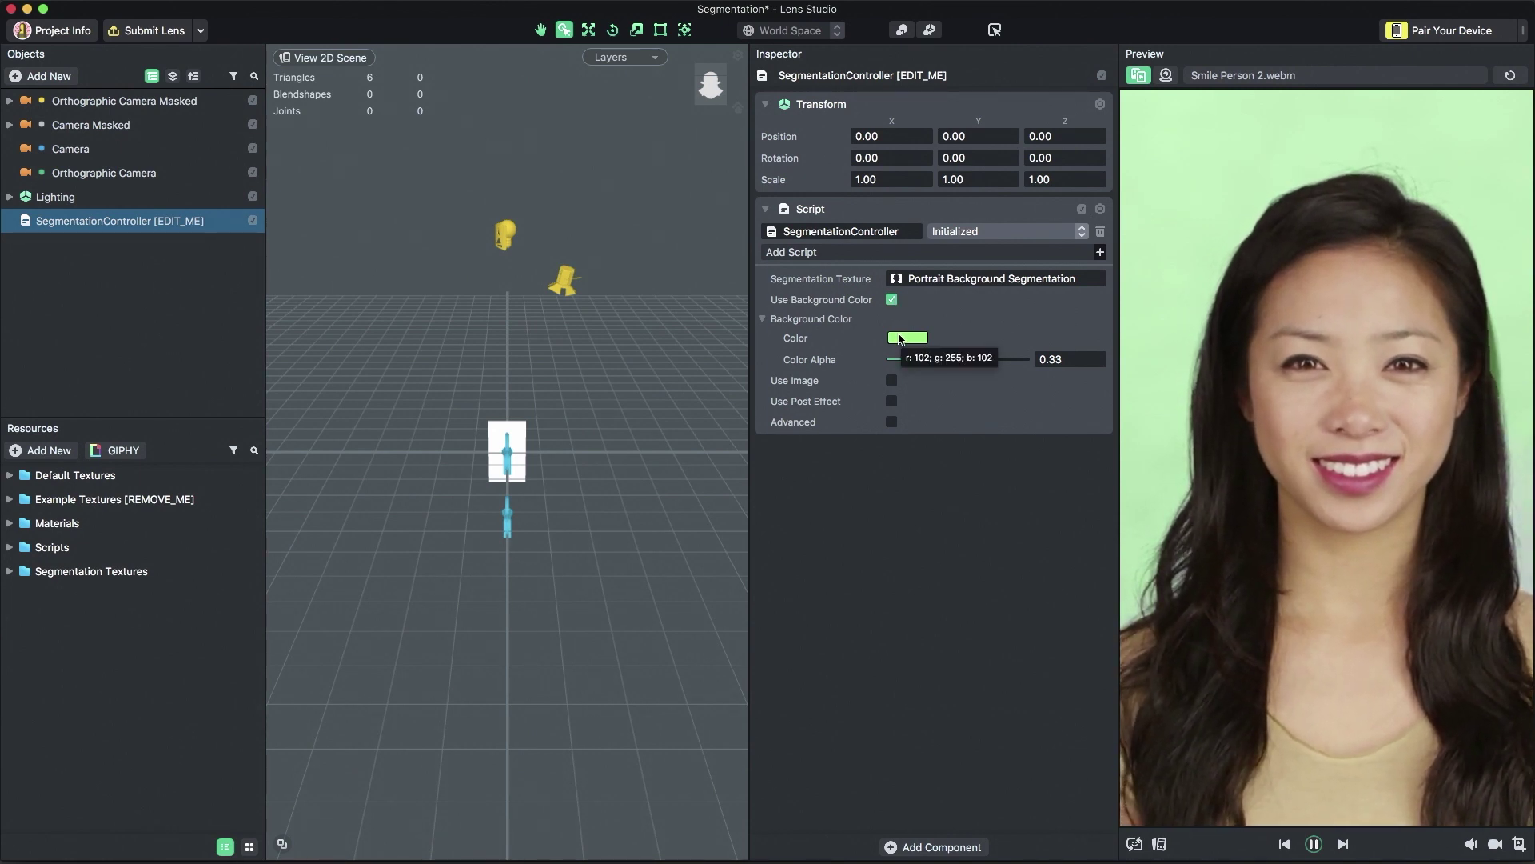
{"action": "left_click", "coordinate": [900, 338]}
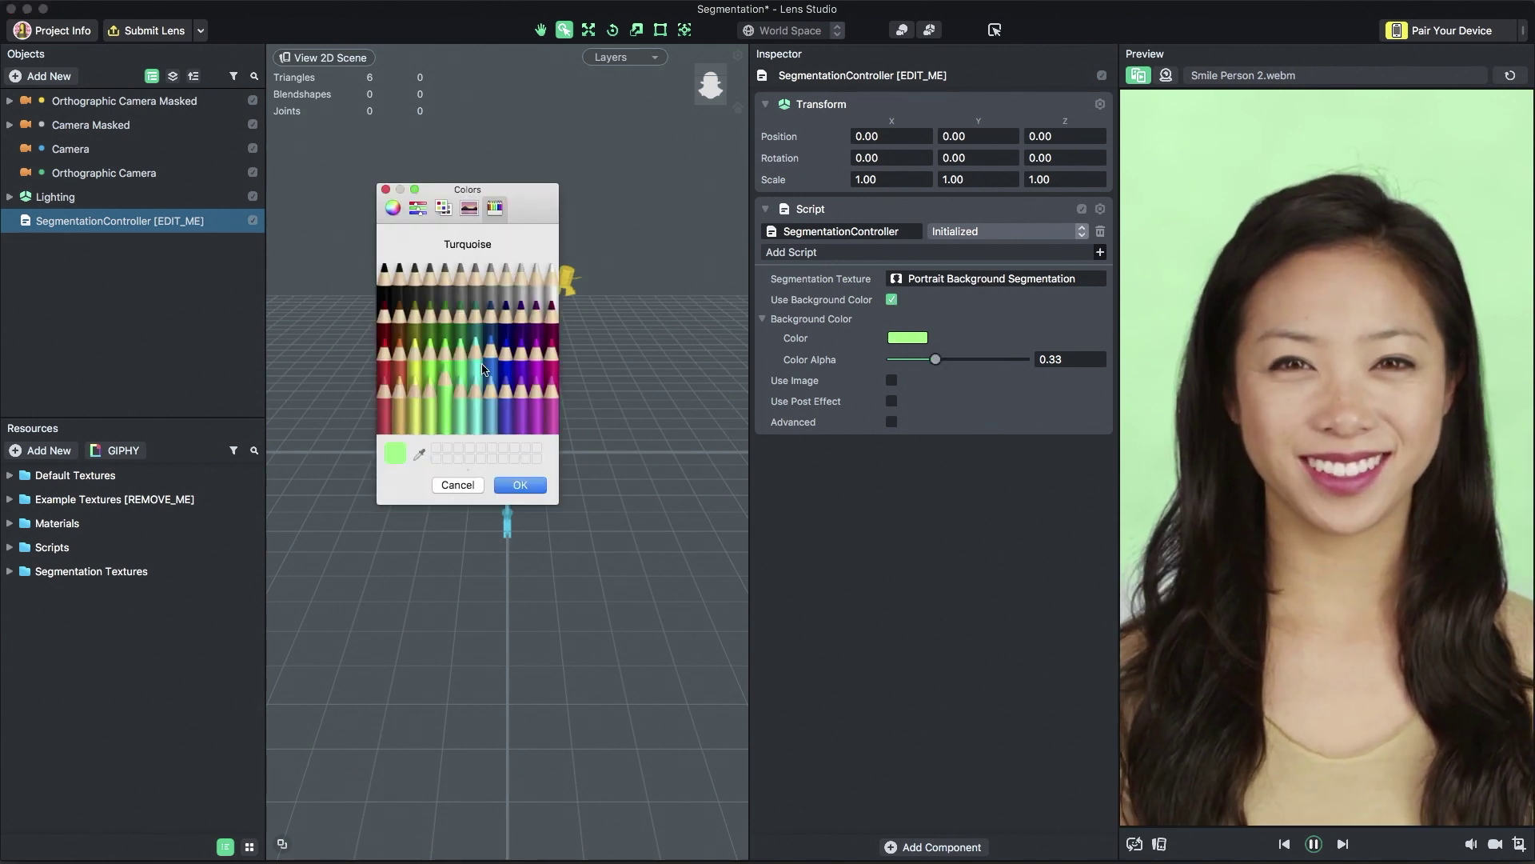
{"action": "left_click", "coordinate": [534, 484]}
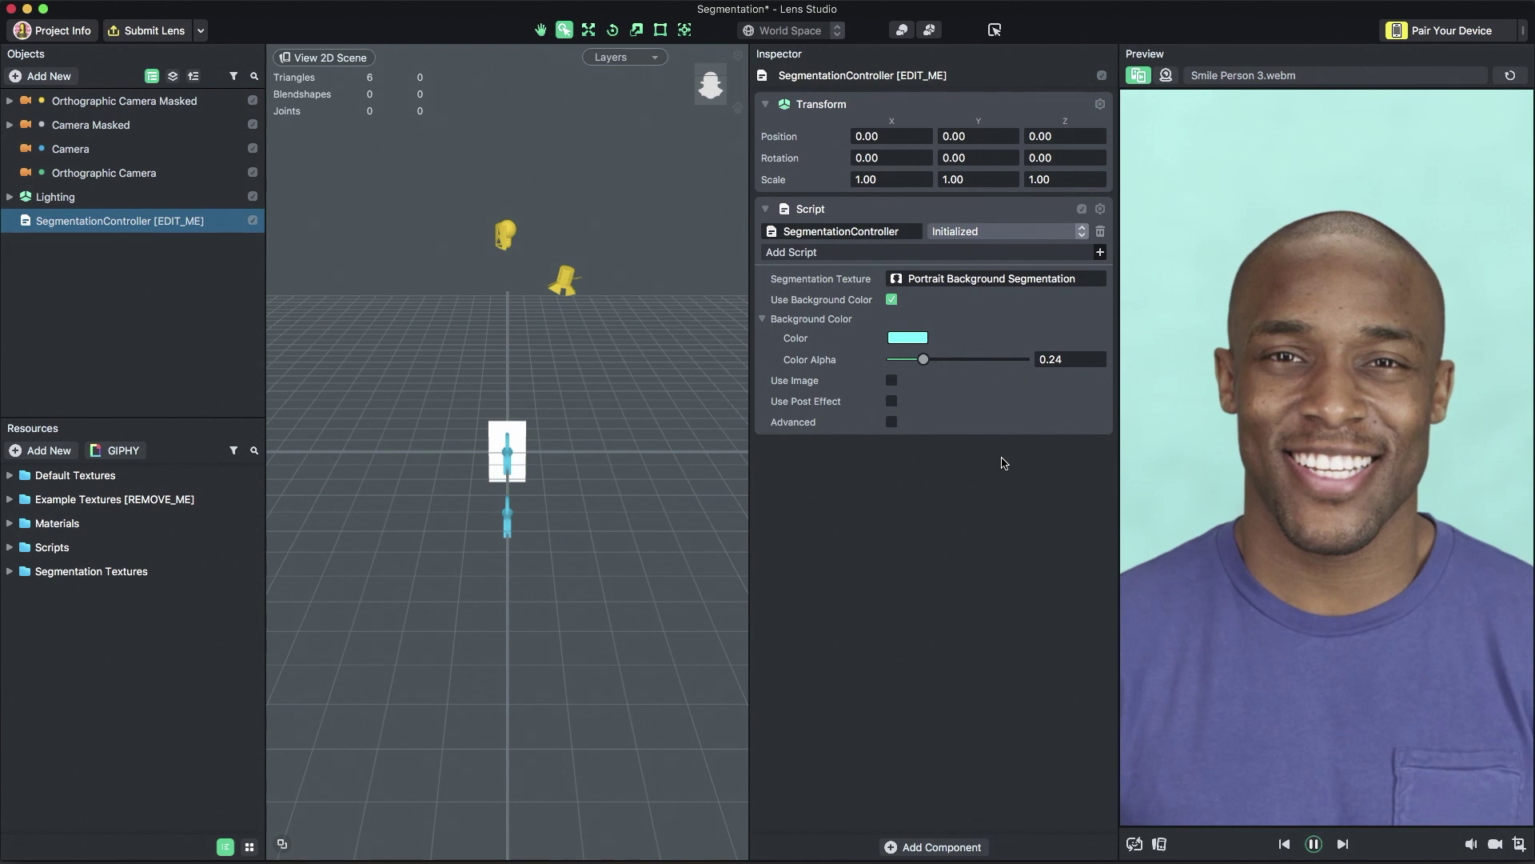
- Turn off the background color and enable the image background on SegmentationController
{"action": "left_click", "coordinate": [892, 299]}
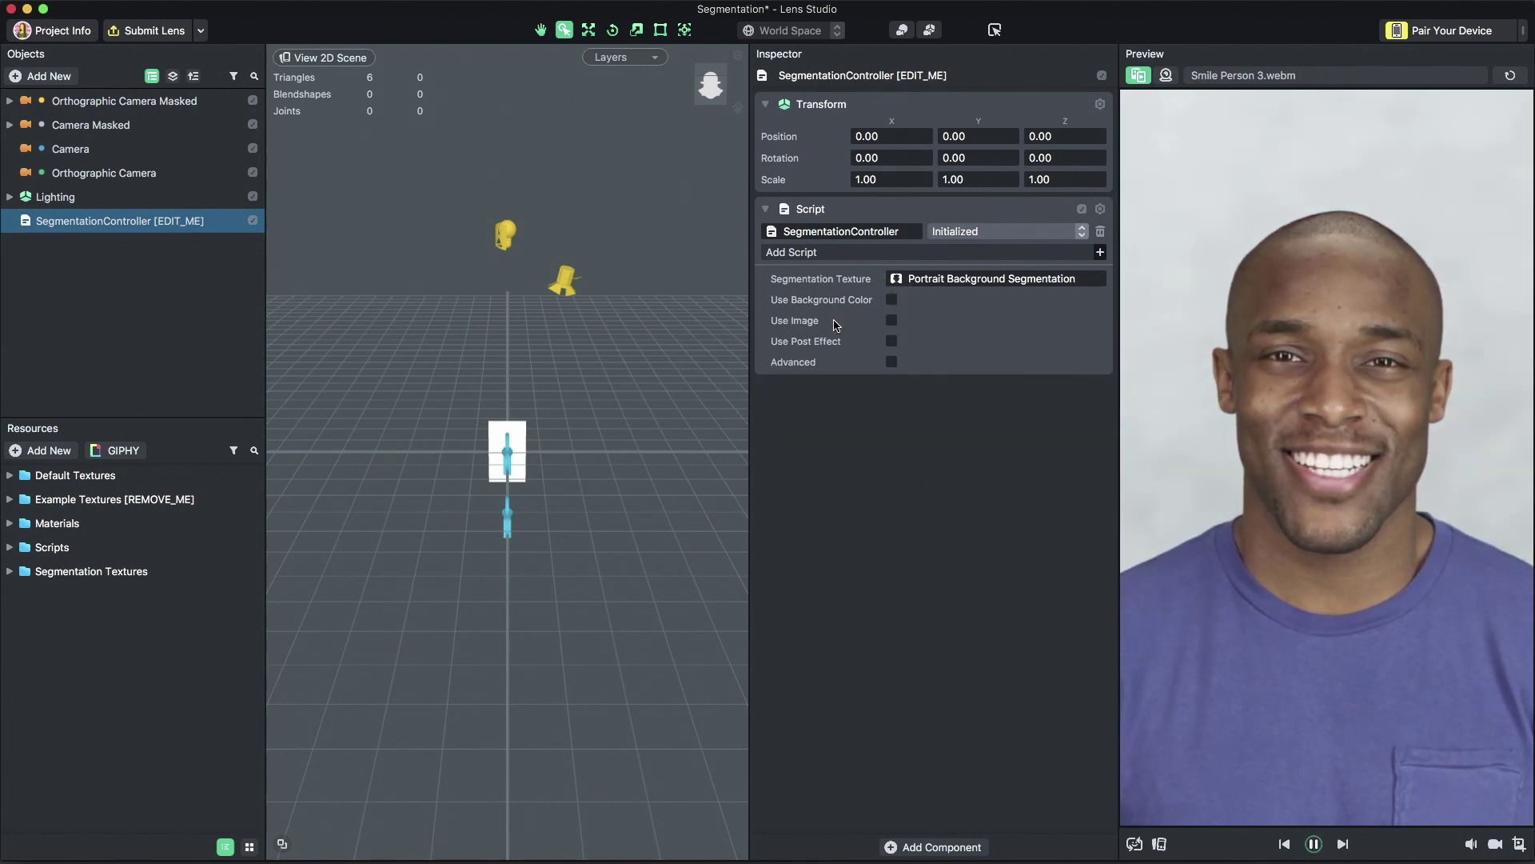
{"action": "left_click", "coordinate": [891, 322]}
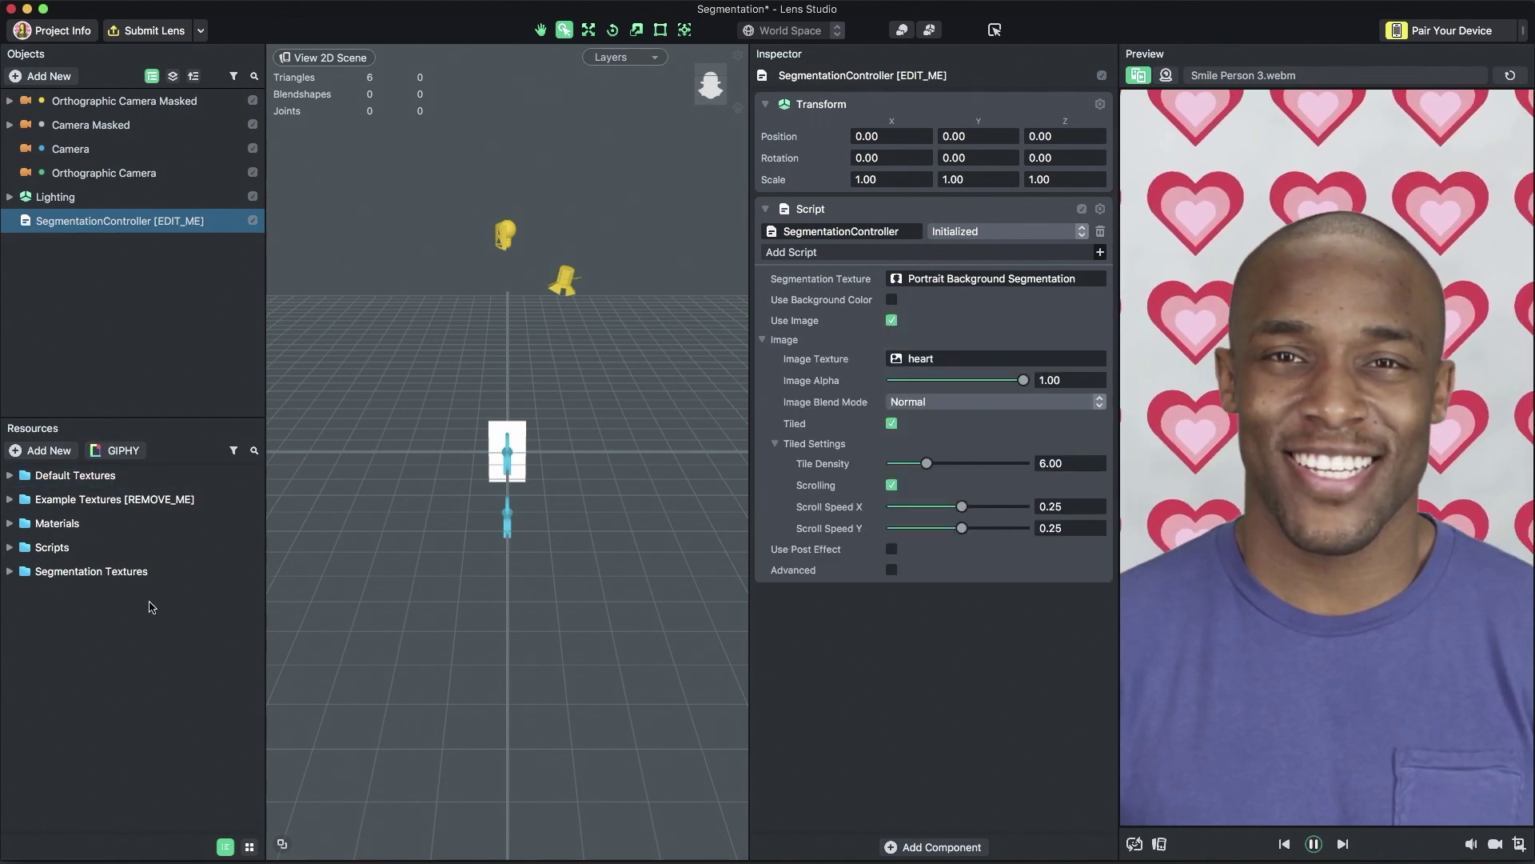
- Import goal.png and space_background.png from the My Resources folder in Finder into the project's resources
{"action": "key", "text": "super+Tab"}
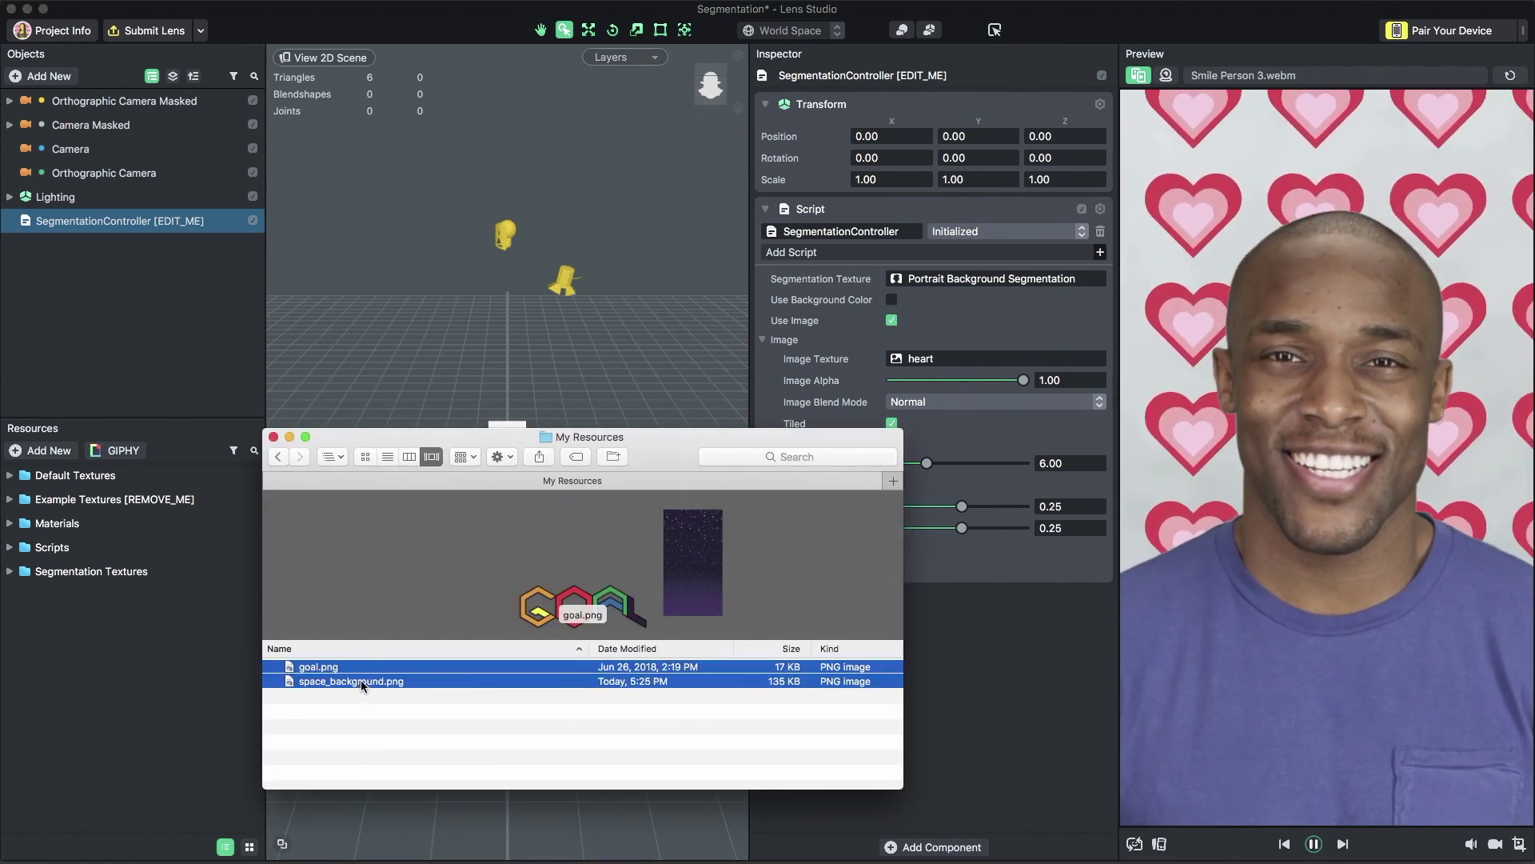
{"action": "left_click_drag", "start_coordinate": [362, 680], "coordinate": [142, 646]}
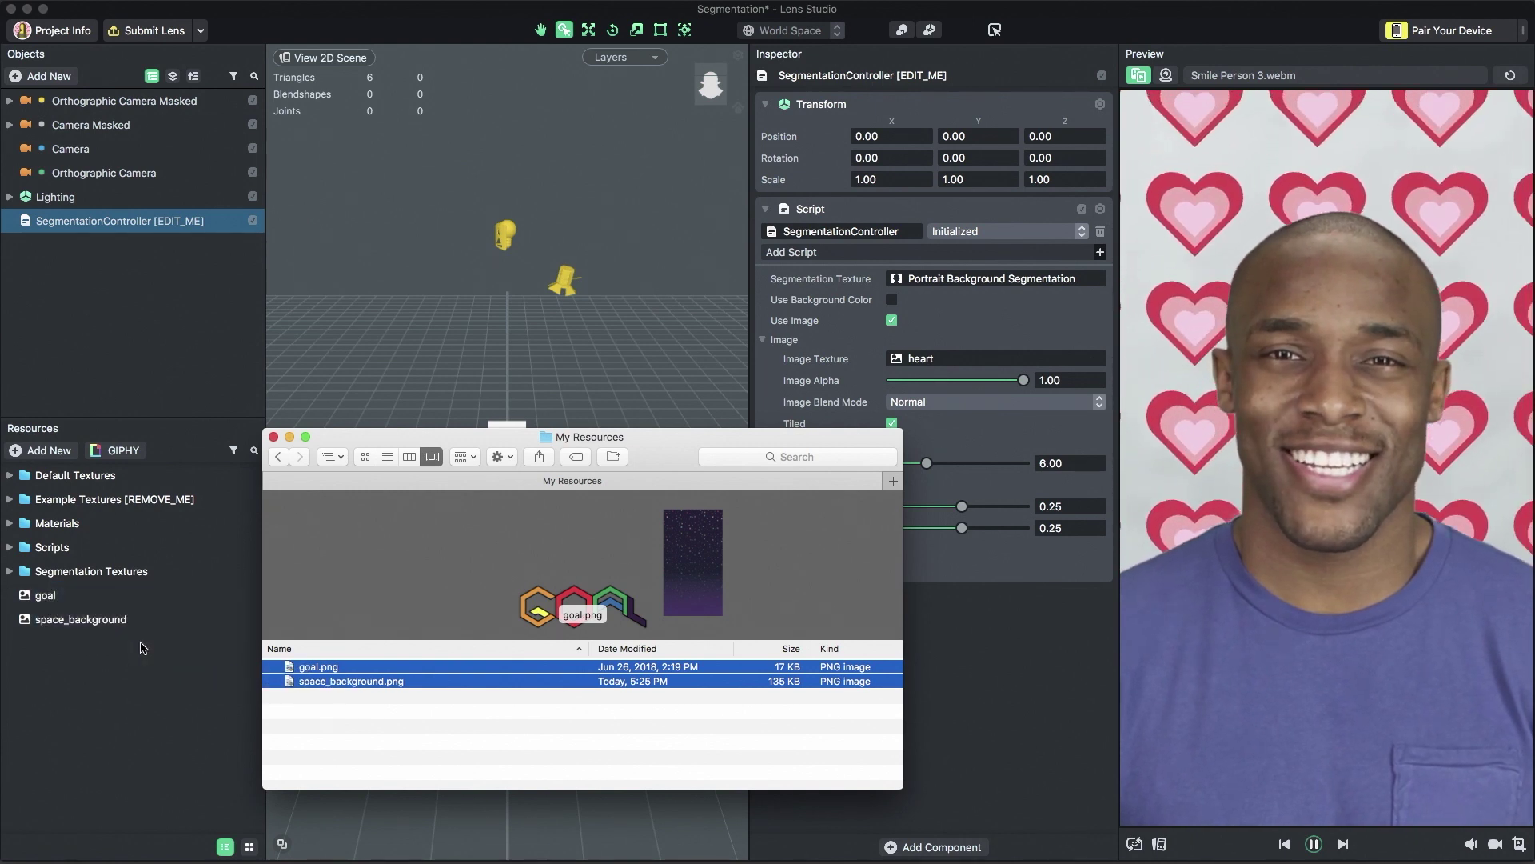
{"action": "left_click", "coordinate": [141, 647]}
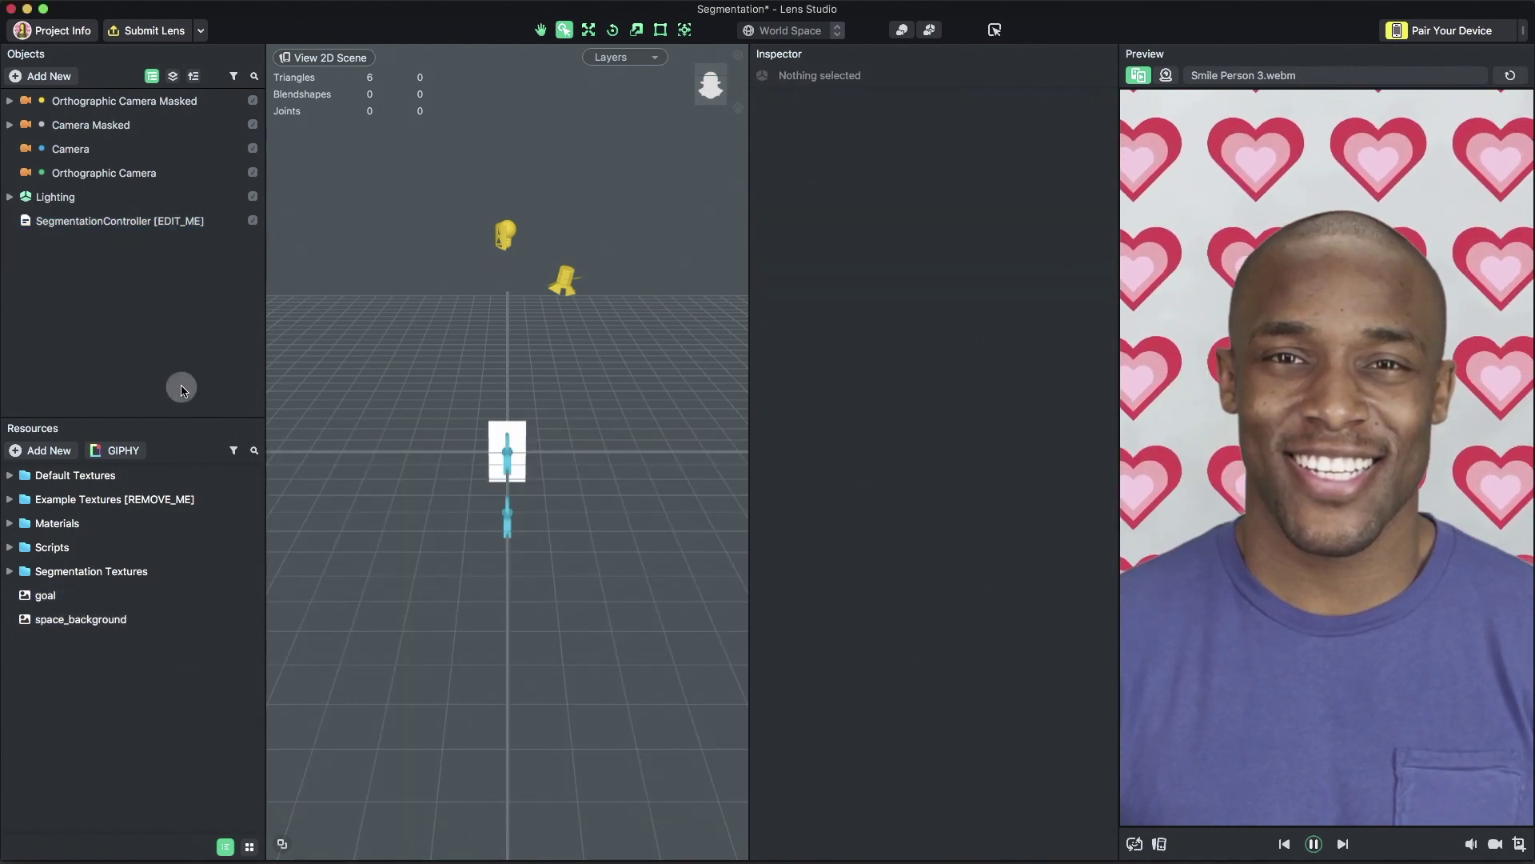
- Set the SegmentationController's image texture to goal
{"action": "left_click", "coordinate": [166, 224]}
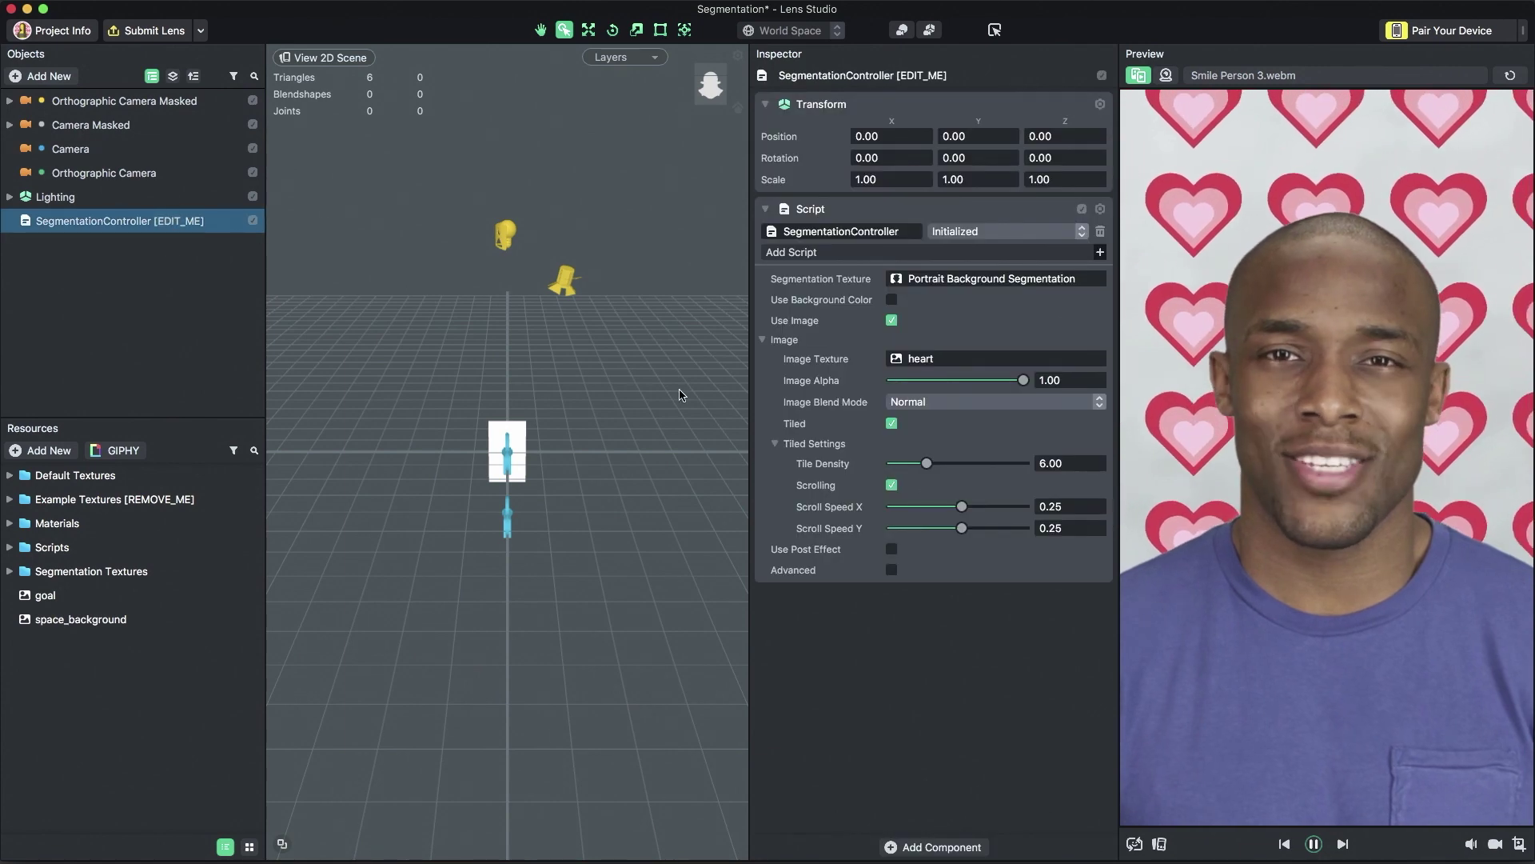
{"action": "left_click", "coordinate": [918, 362]}
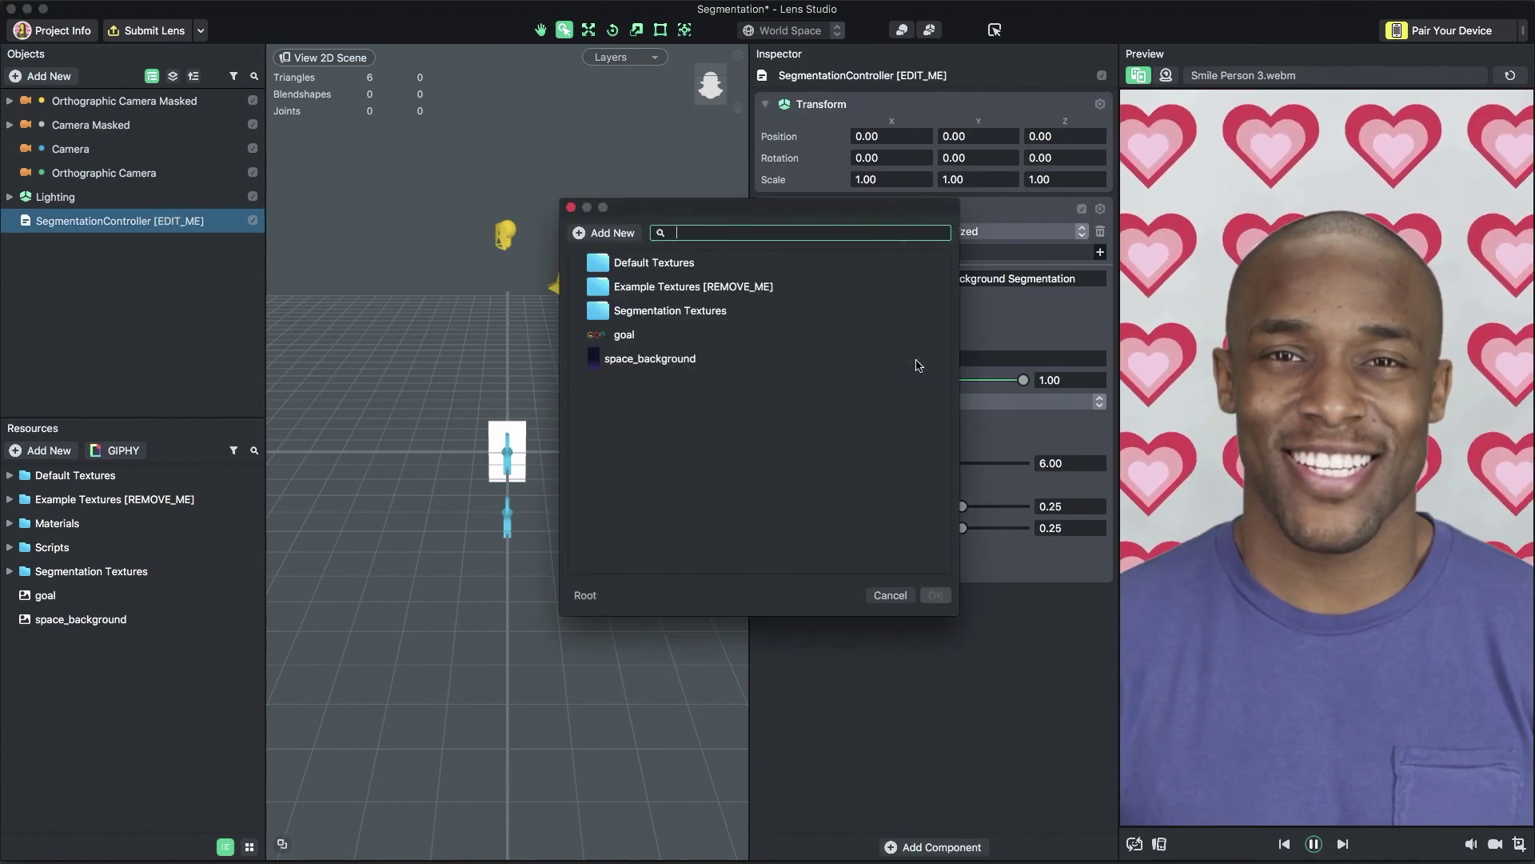
{"action": "double_click", "coordinate": [628, 335]}
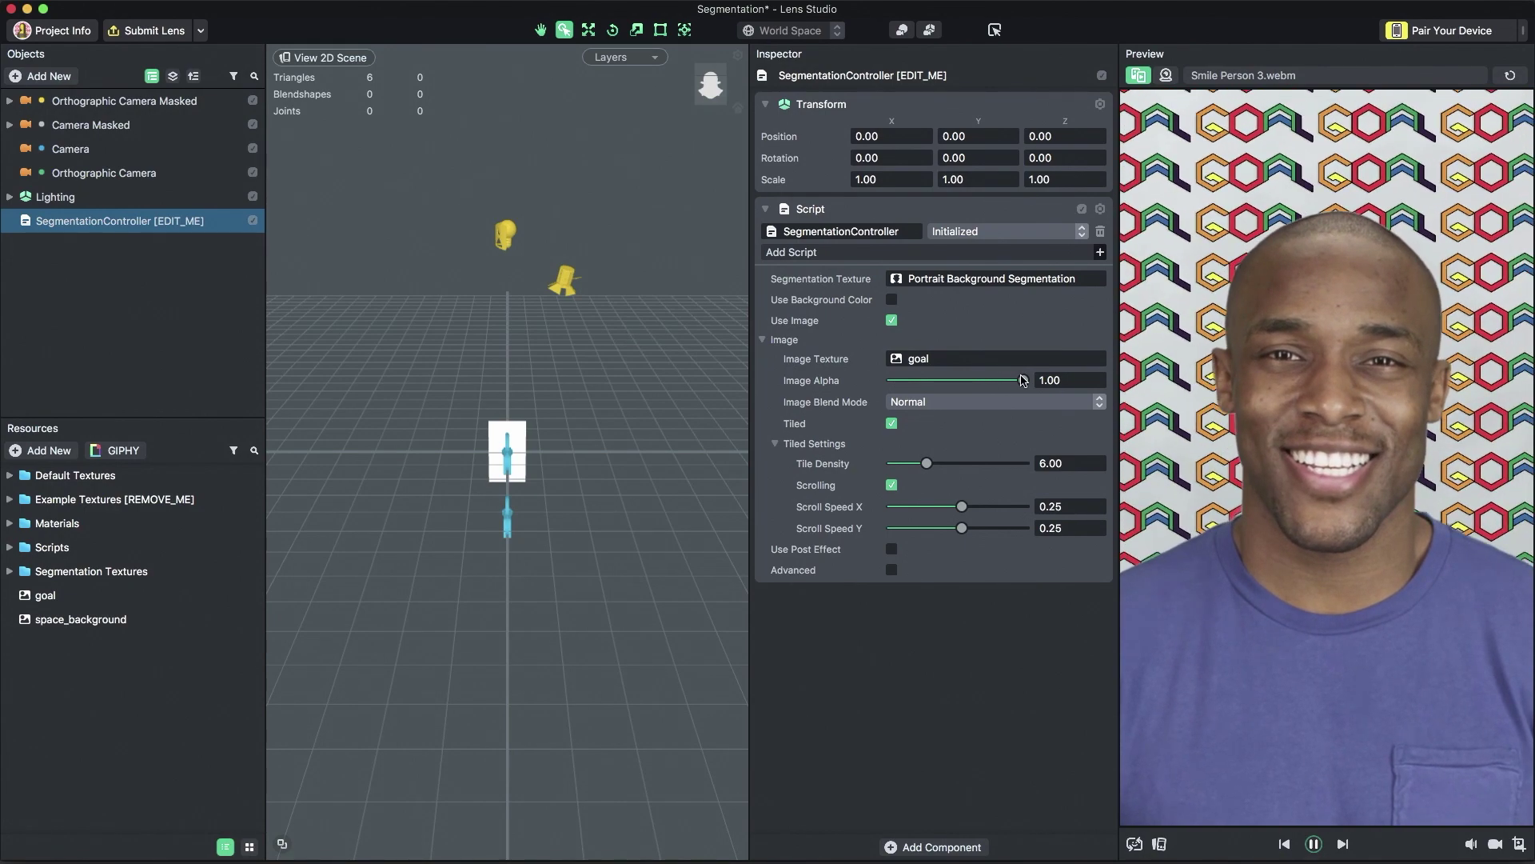
- Preview different image alpha values and the Screen and Multiply blend modes, restoring alpha 1.00 and Normal
{"action": "mouse_move", "coordinate": [1024, 381]}
{"action": "left_mouse_down"}
{"action": "mouse_move", "coordinate": [953, 381]}
{"action": "mouse_move", "coordinate": [1033, 387]}
{"action": "left_mouse_up"}
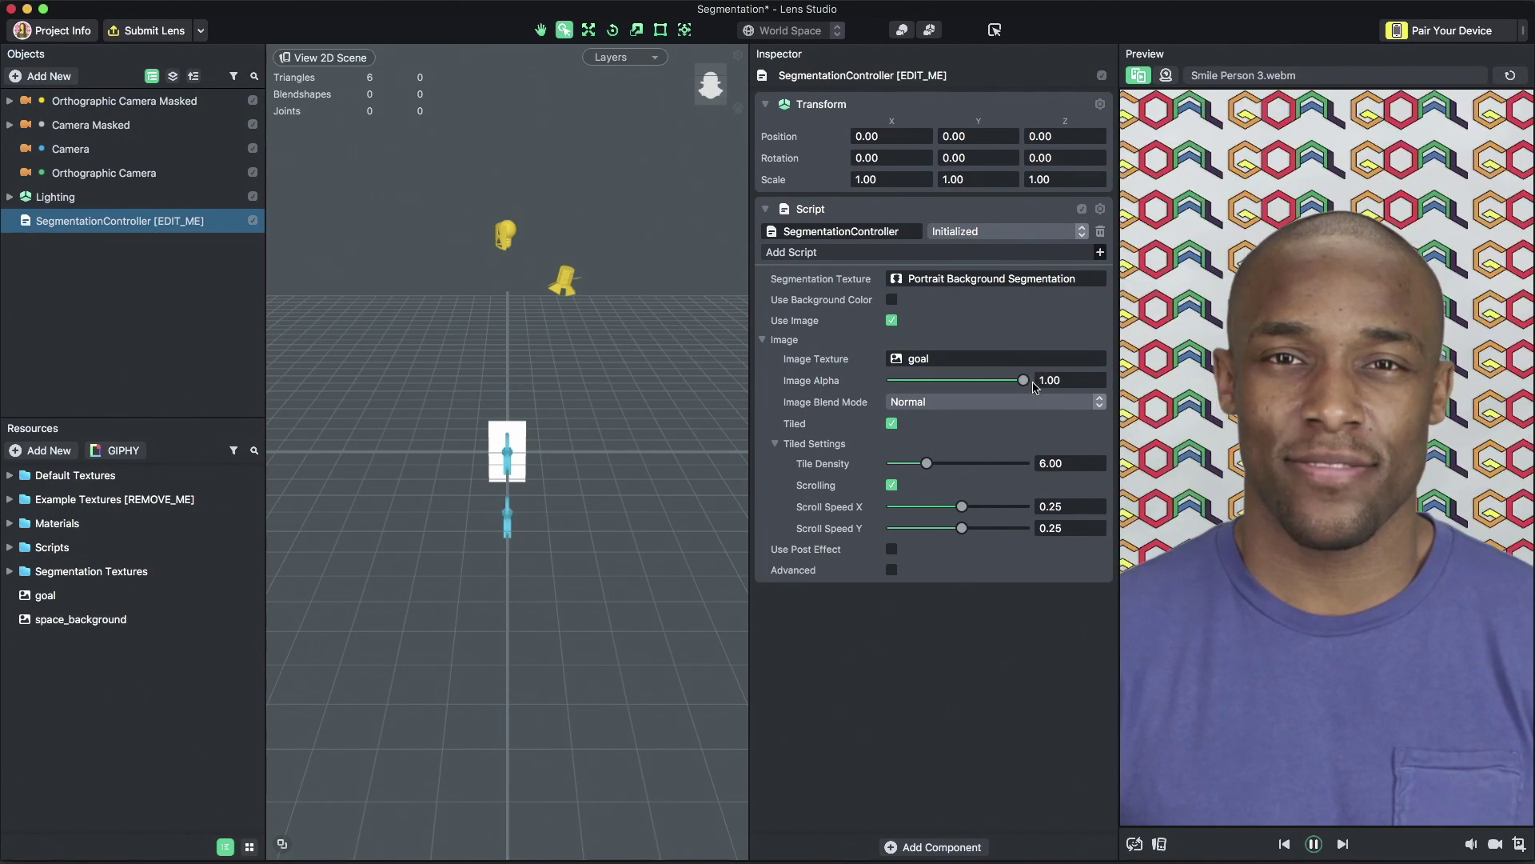
{"action": "left_click", "coordinate": [902, 402]}
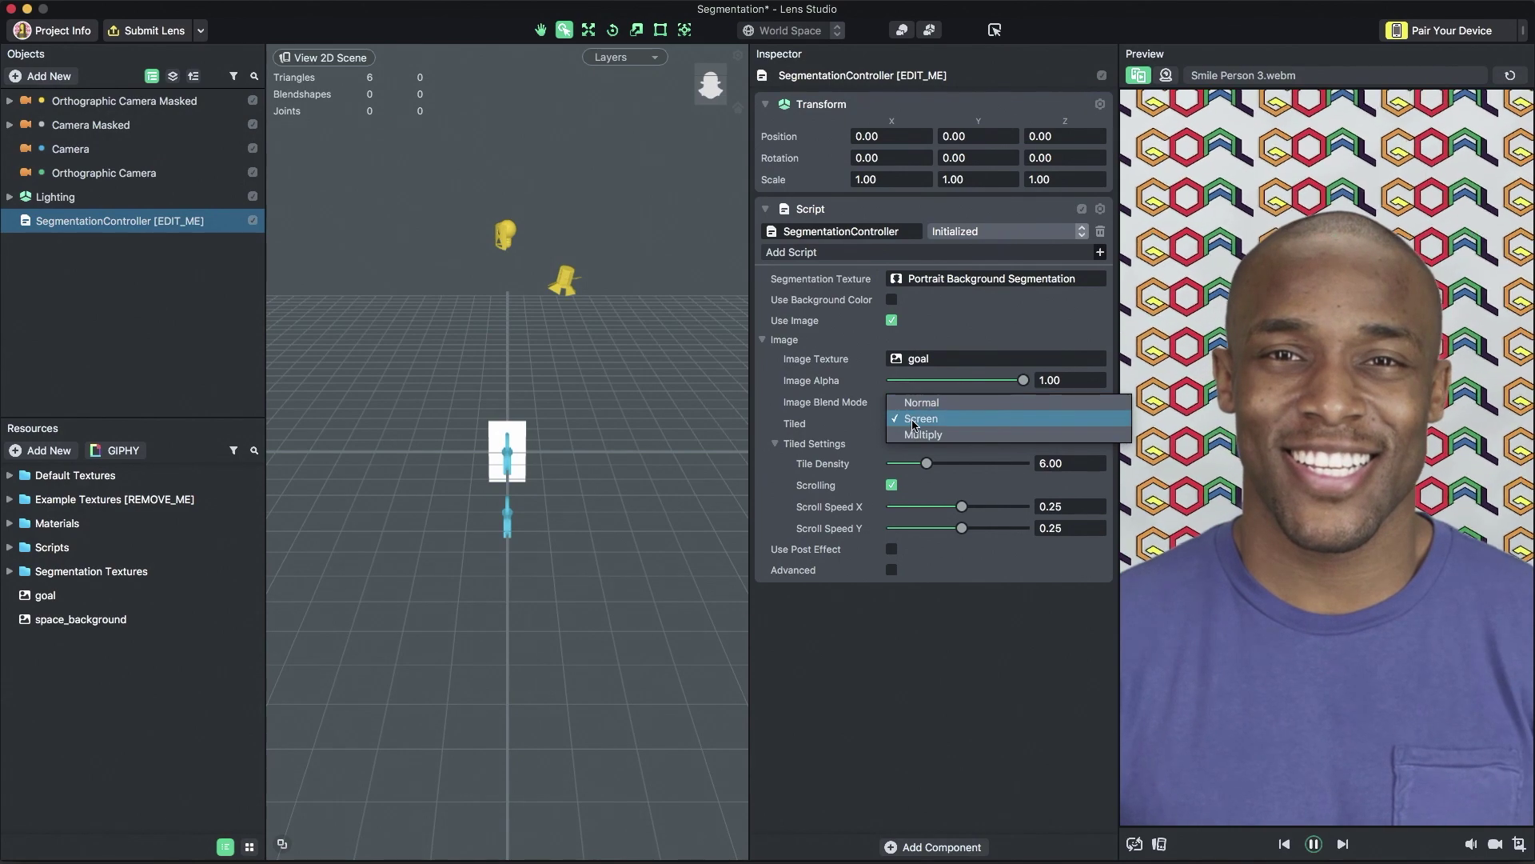
{"action": "left_click", "coordinate": [913, 419]}
{"action": "left_click", "coordinate": [920, 403]}
{"action": "left_click", "coordinate": [926, 417]}
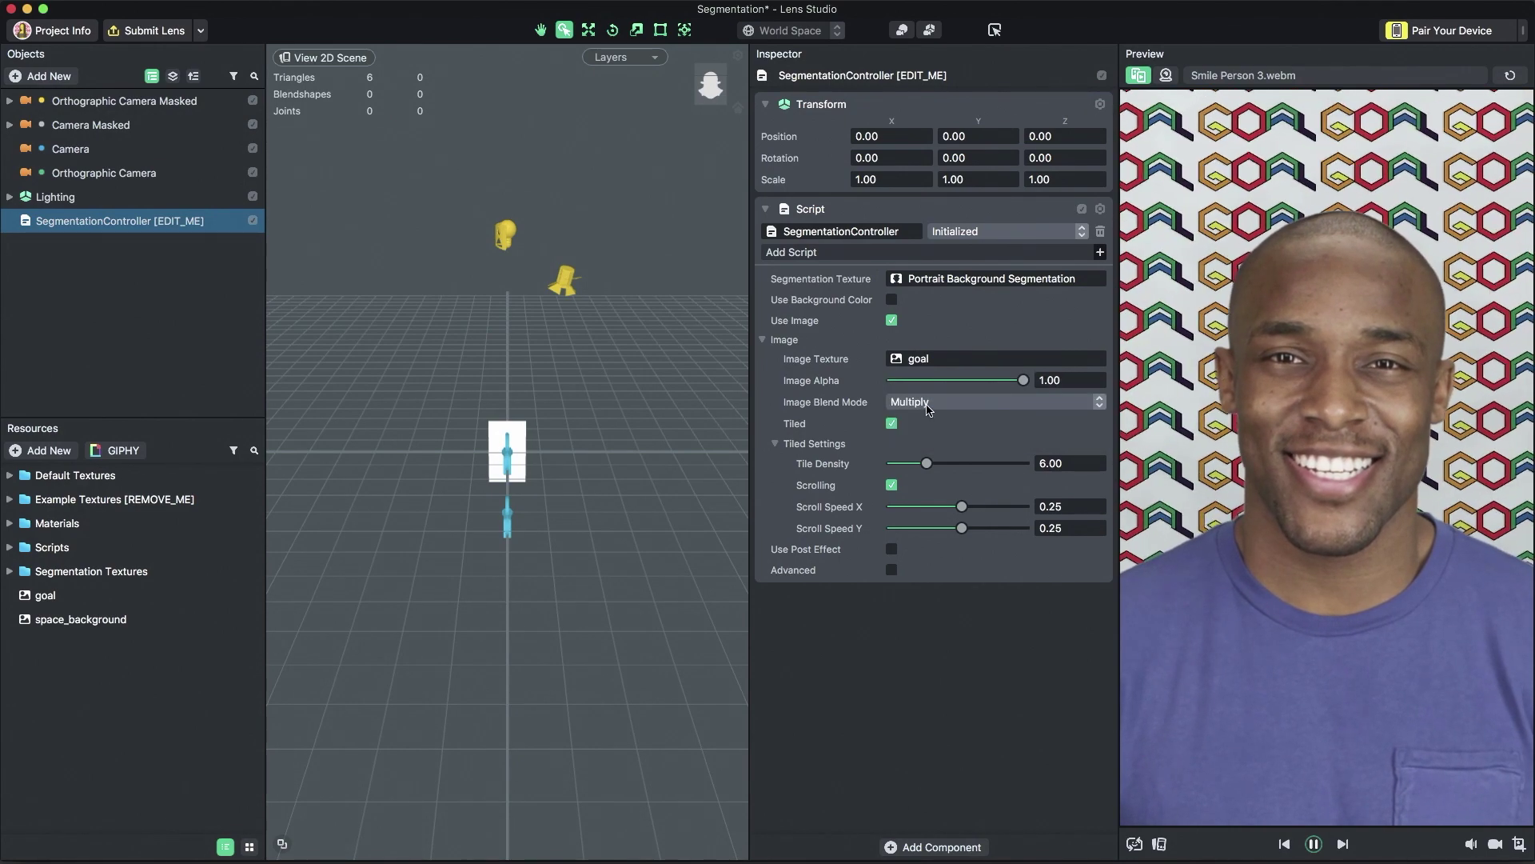
{"action": "left_click", "coordinate": [928, 402]}
{"action": "left_click", "coordinate": [919, 364]}
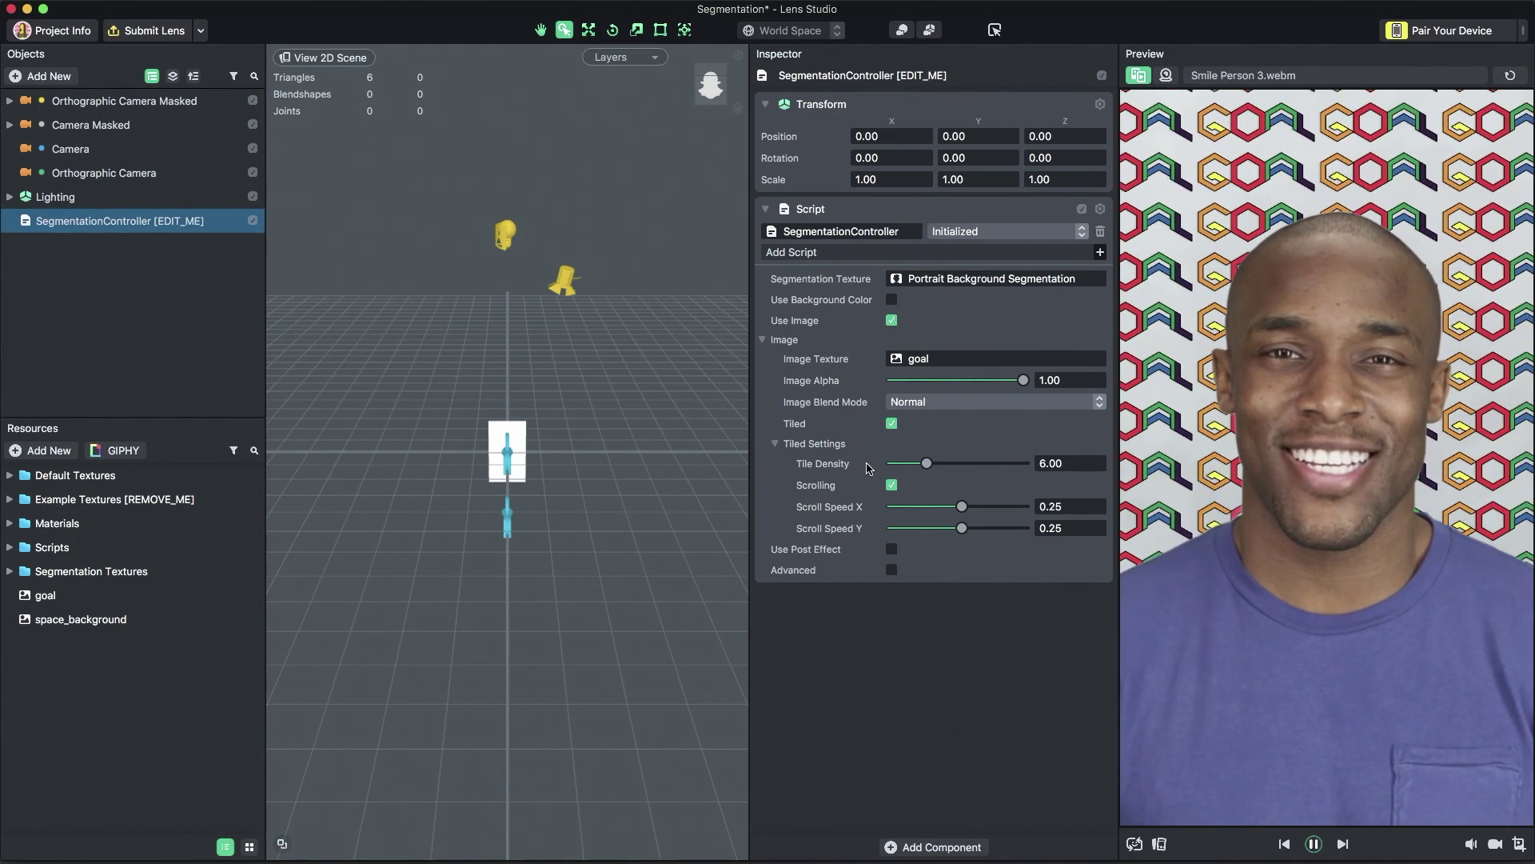
- Set the tile density to 4.00, with scroll speeds of about 0.70 in X and -0.20 in Y
{"action": "left_click_drag", "start_coordinate": [929, 465], "coordinate": [911, 469]}
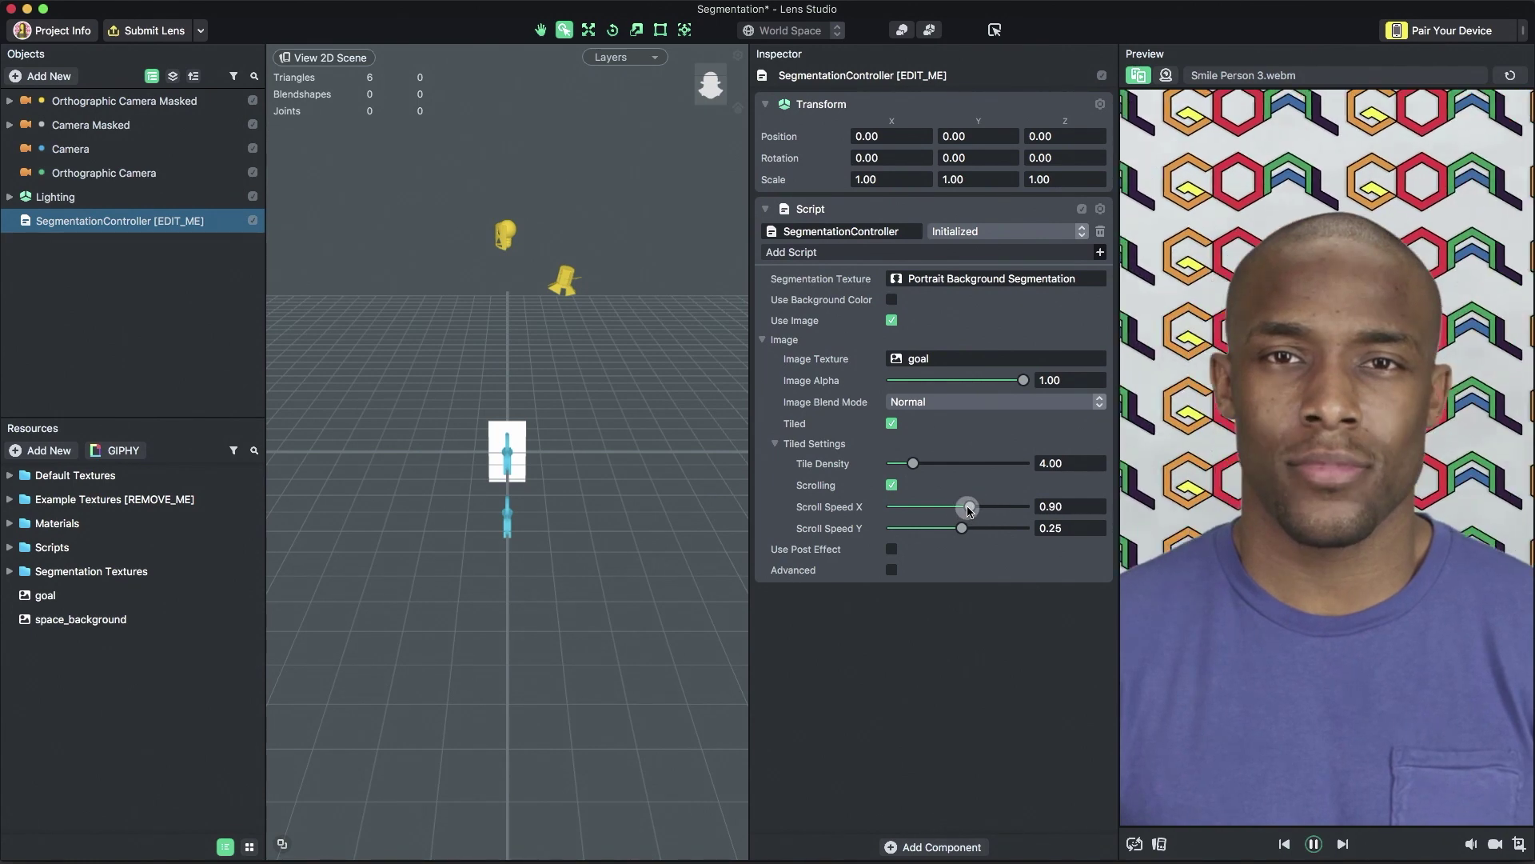
{"action": "left_click_drag", "start_coordinate": [968, 511], "coordinate": [956, 531]}
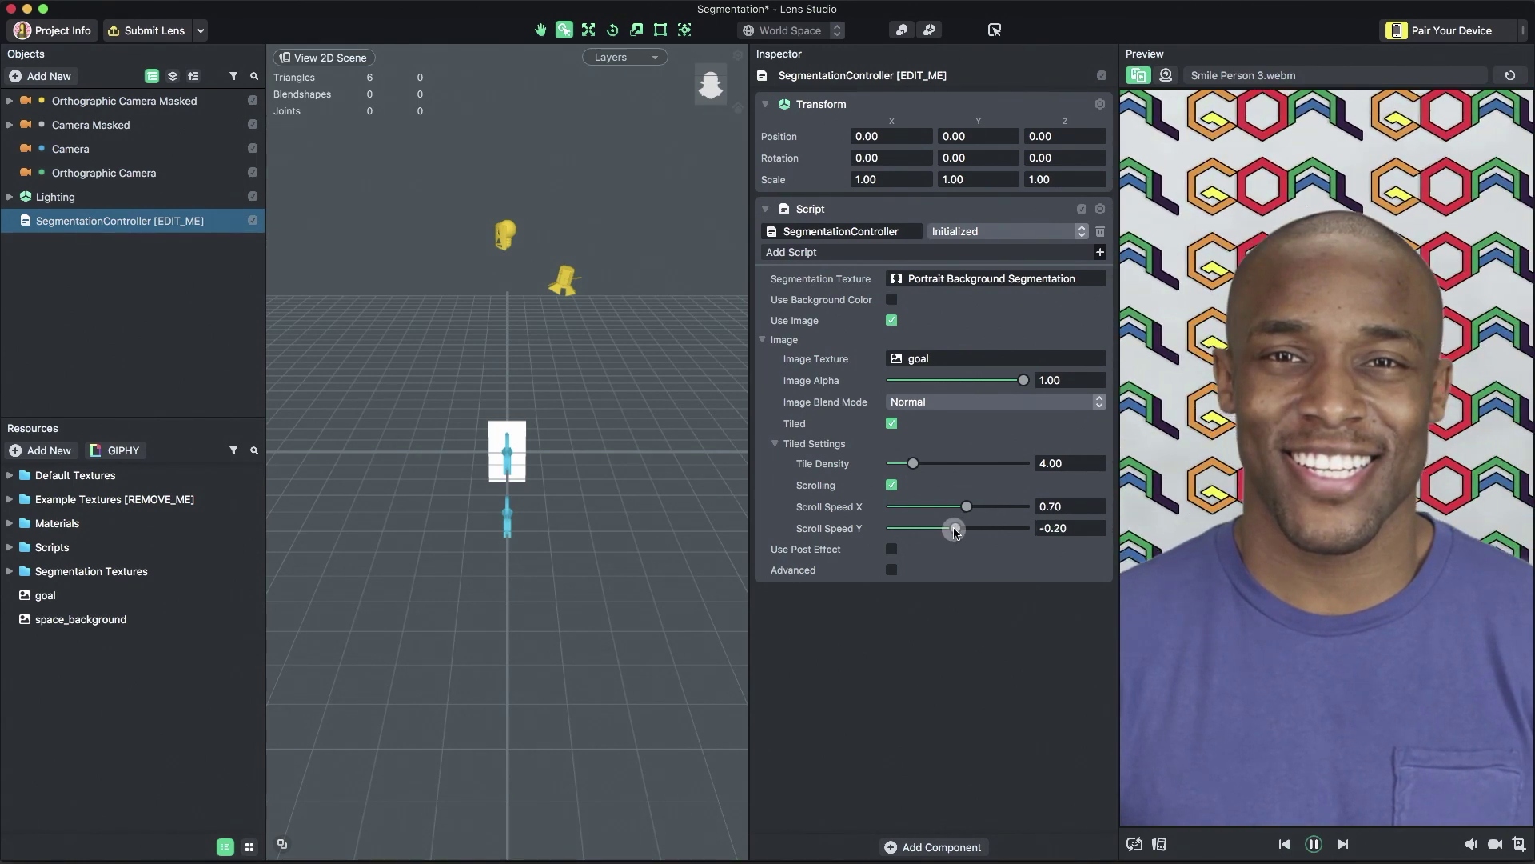
- Turn off scrolling and tiling for the background image
{"action": "left_click", "coordinate": [892, 485]}
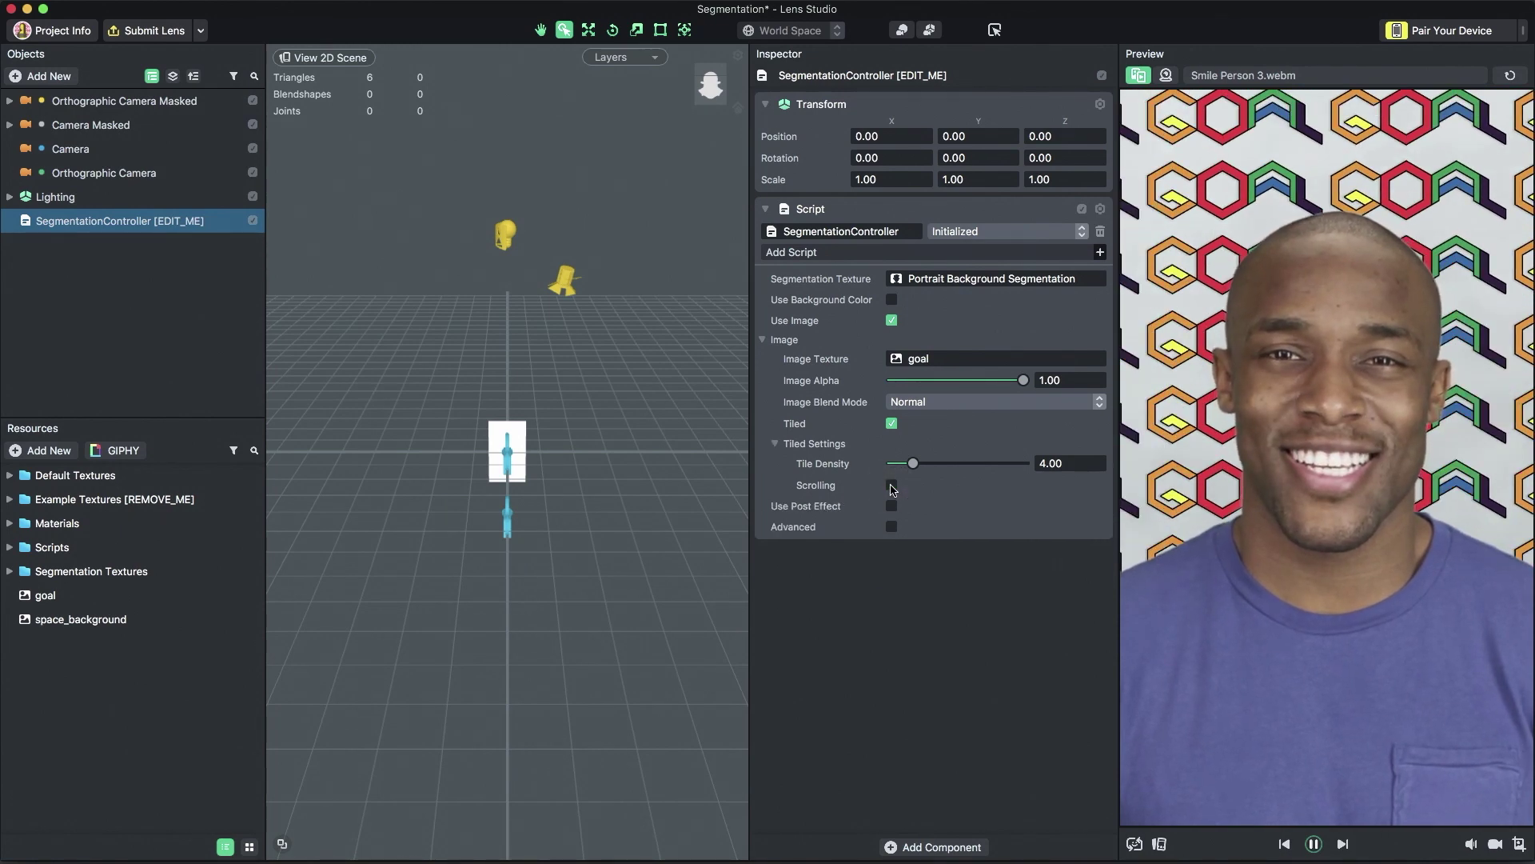
{"action": "left_click", "coordinate": [893, 424]}
- Set the SegmentationController's image texture to space_background
{"action": "left_click", "coordinate": [920, 359]}
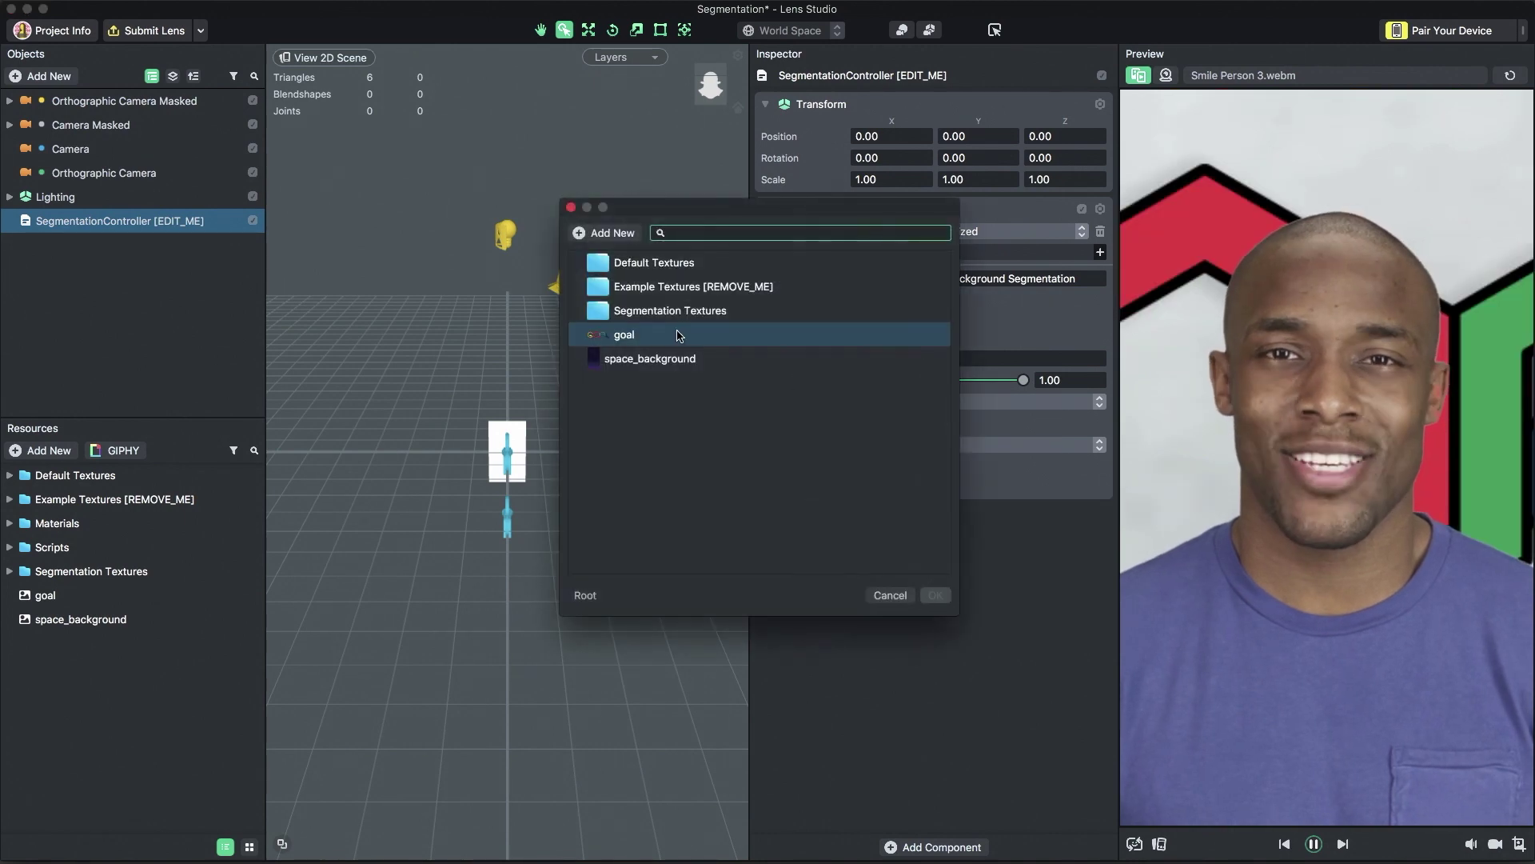
{"action": "double_click", "coordinate": [676, 353]}
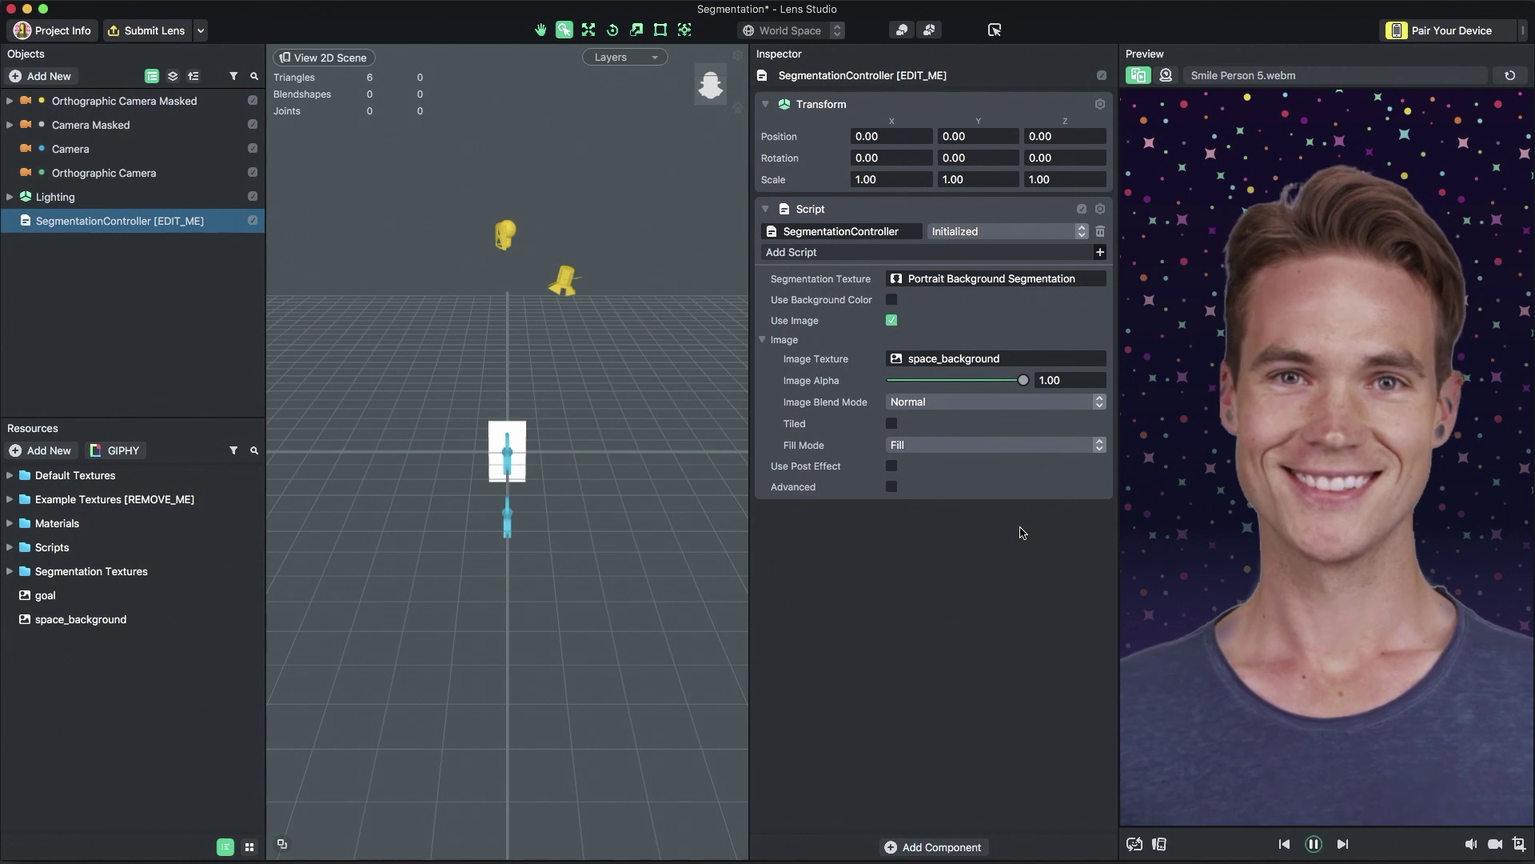
- Set the segmentation texture to Portrait Hair Segmentation, and use a post effect instead of the image
{"action": "left_click", "coordinate": [1009, 279]}
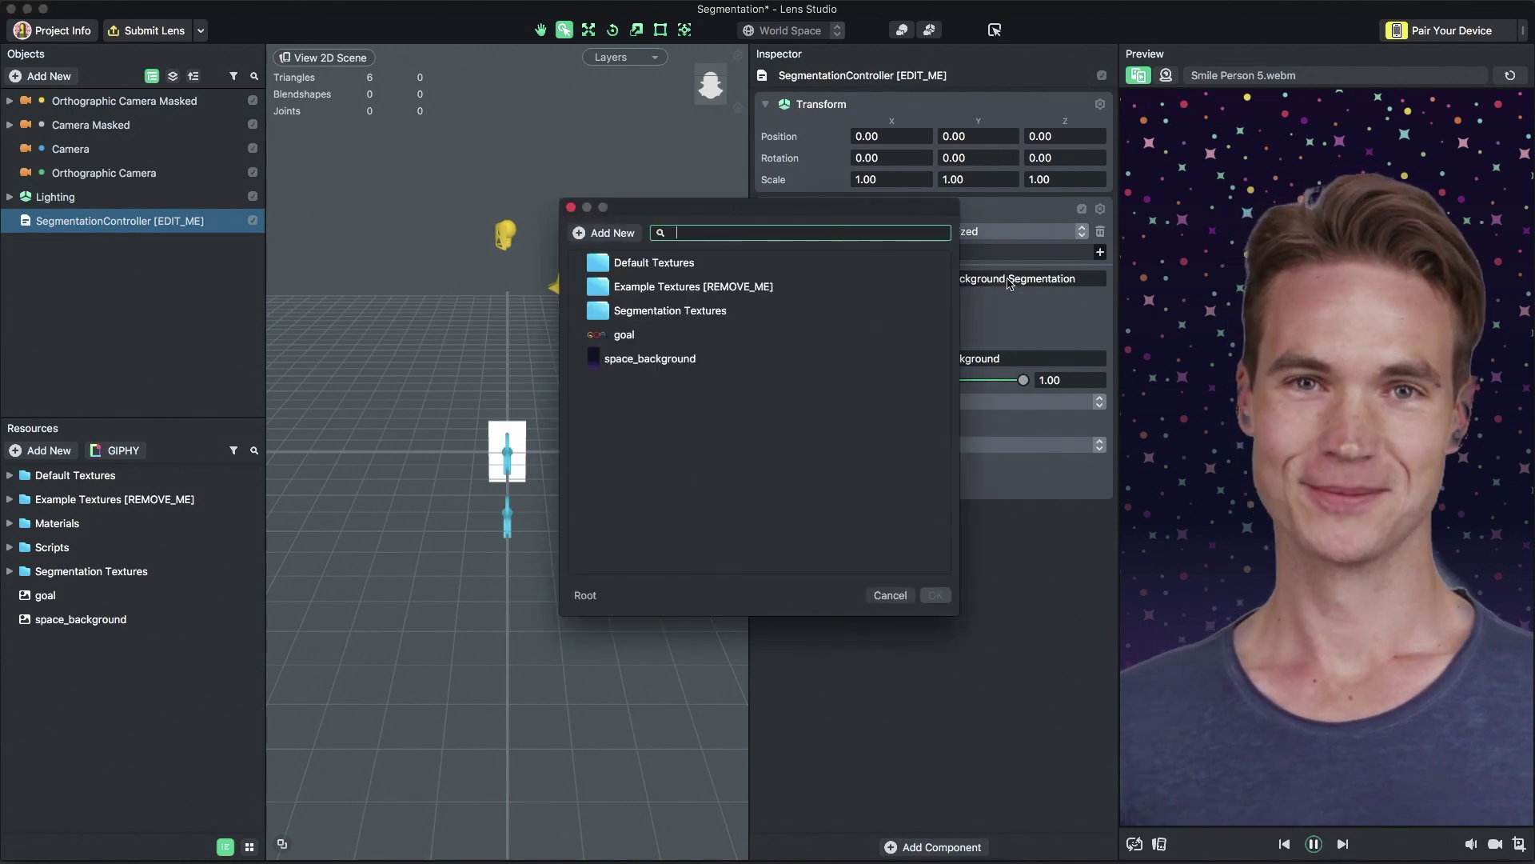
{"action": "double_click", "coordinate": [768, 311]}
{"action": "double_click", "coordinate": [769, 309]}
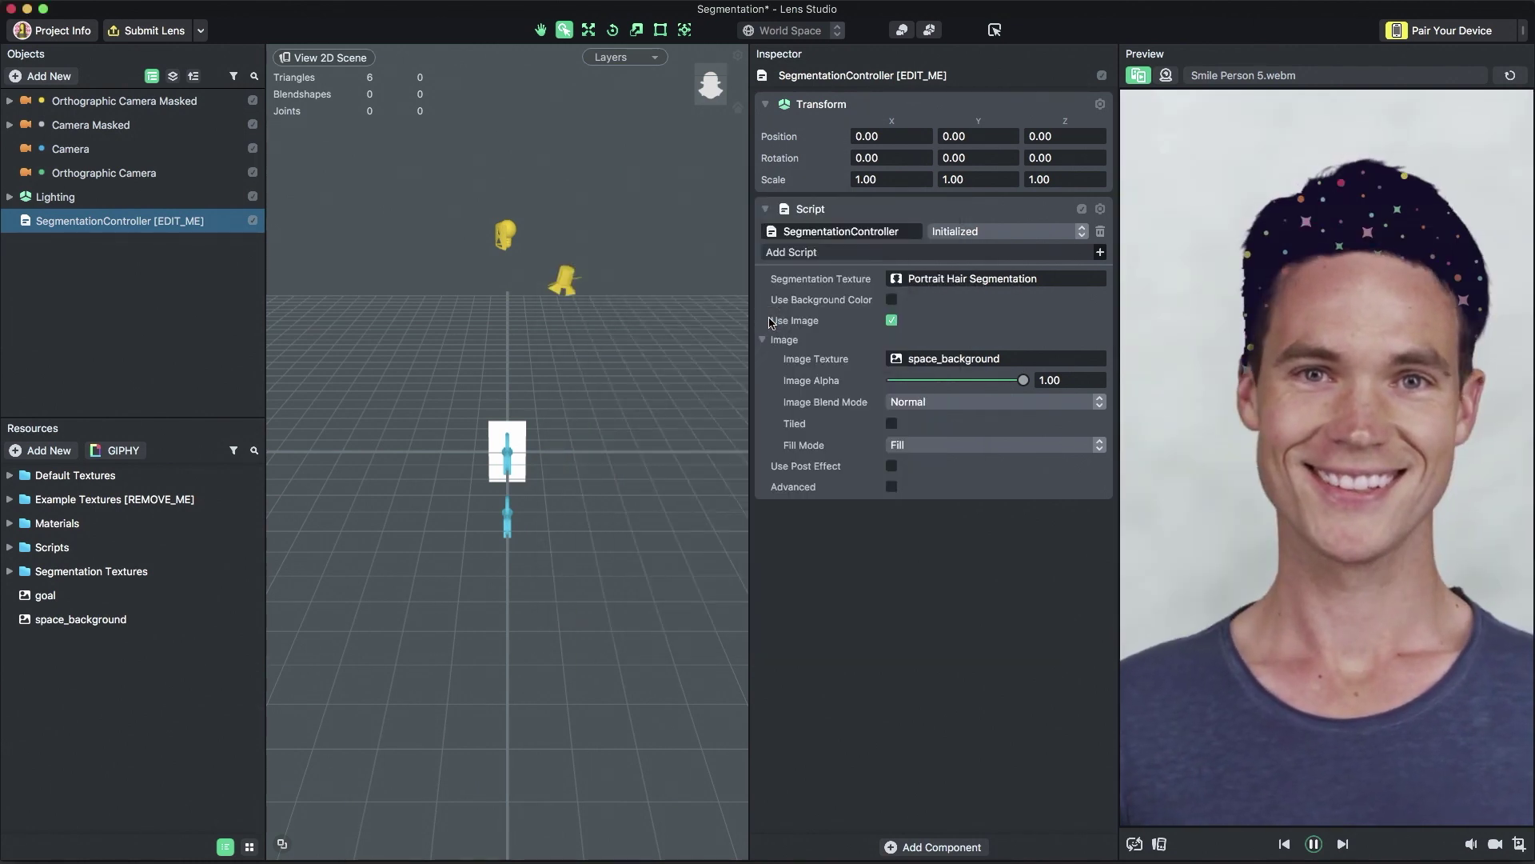
{"action": "left_click", "coordinate": [893, 320]}
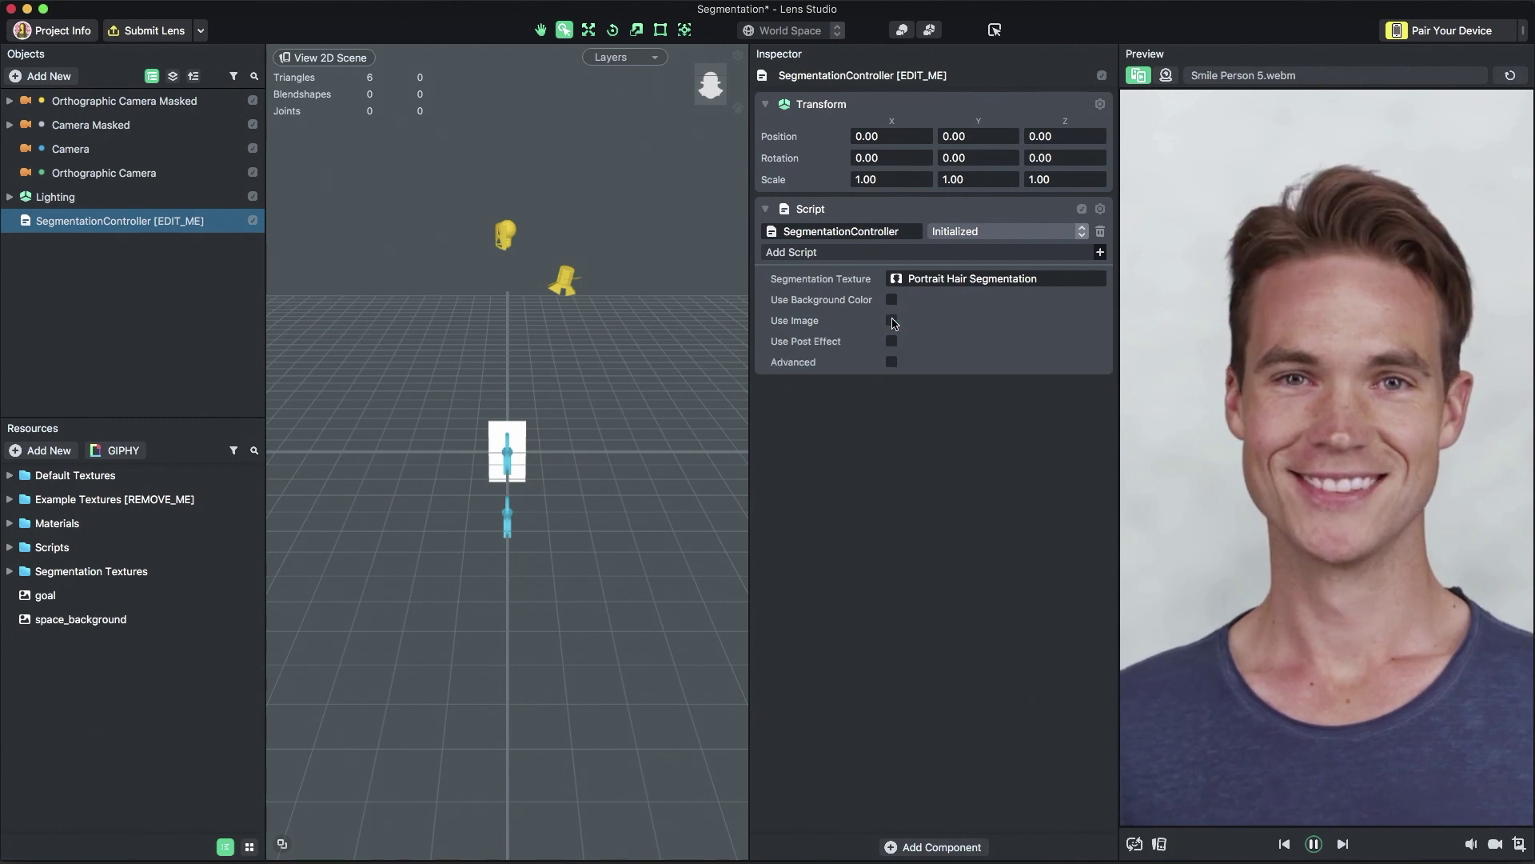
{"action": "left_click", "coordinate": [892, 342]}
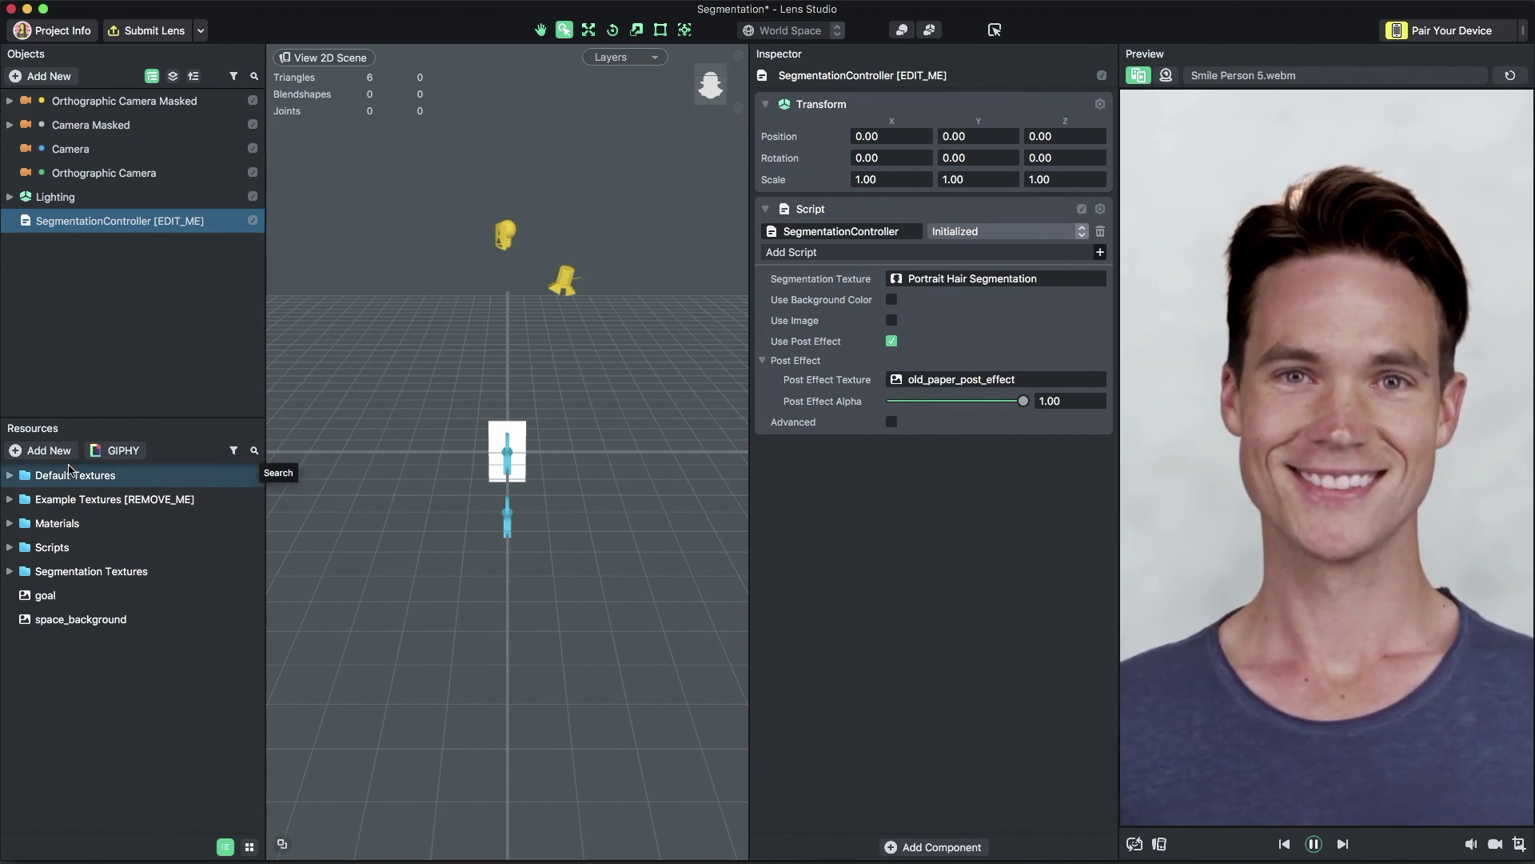
- Add a BW post effect texture to the resources, assign it as the controller's post effect texture and try its alpha control
{"action": "left_click", "coordinate": [44, 450]}
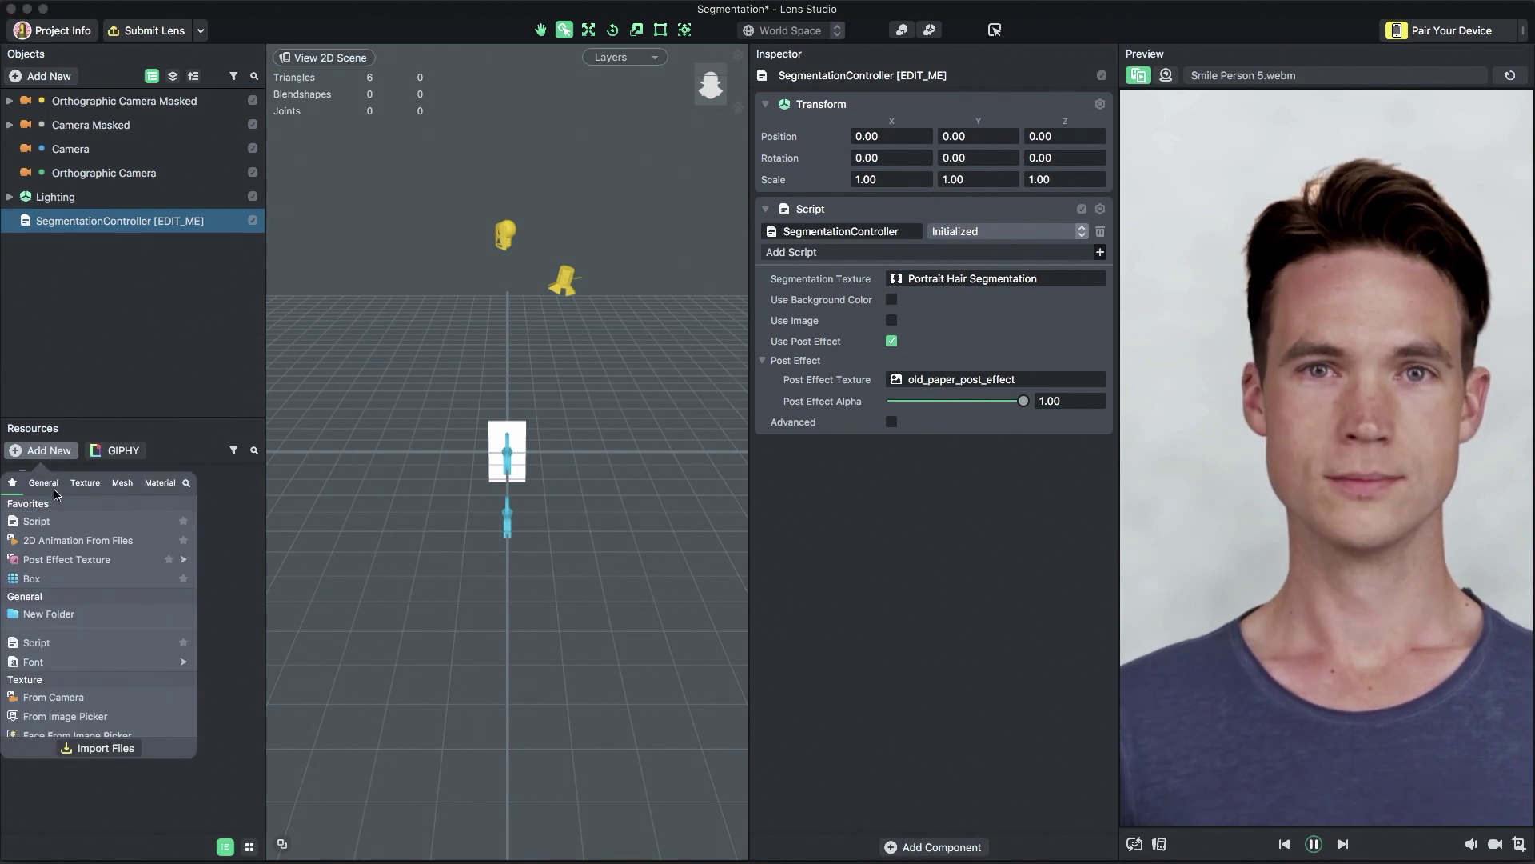
{"action": "mouse_move", "coordinate": [80, 559]}
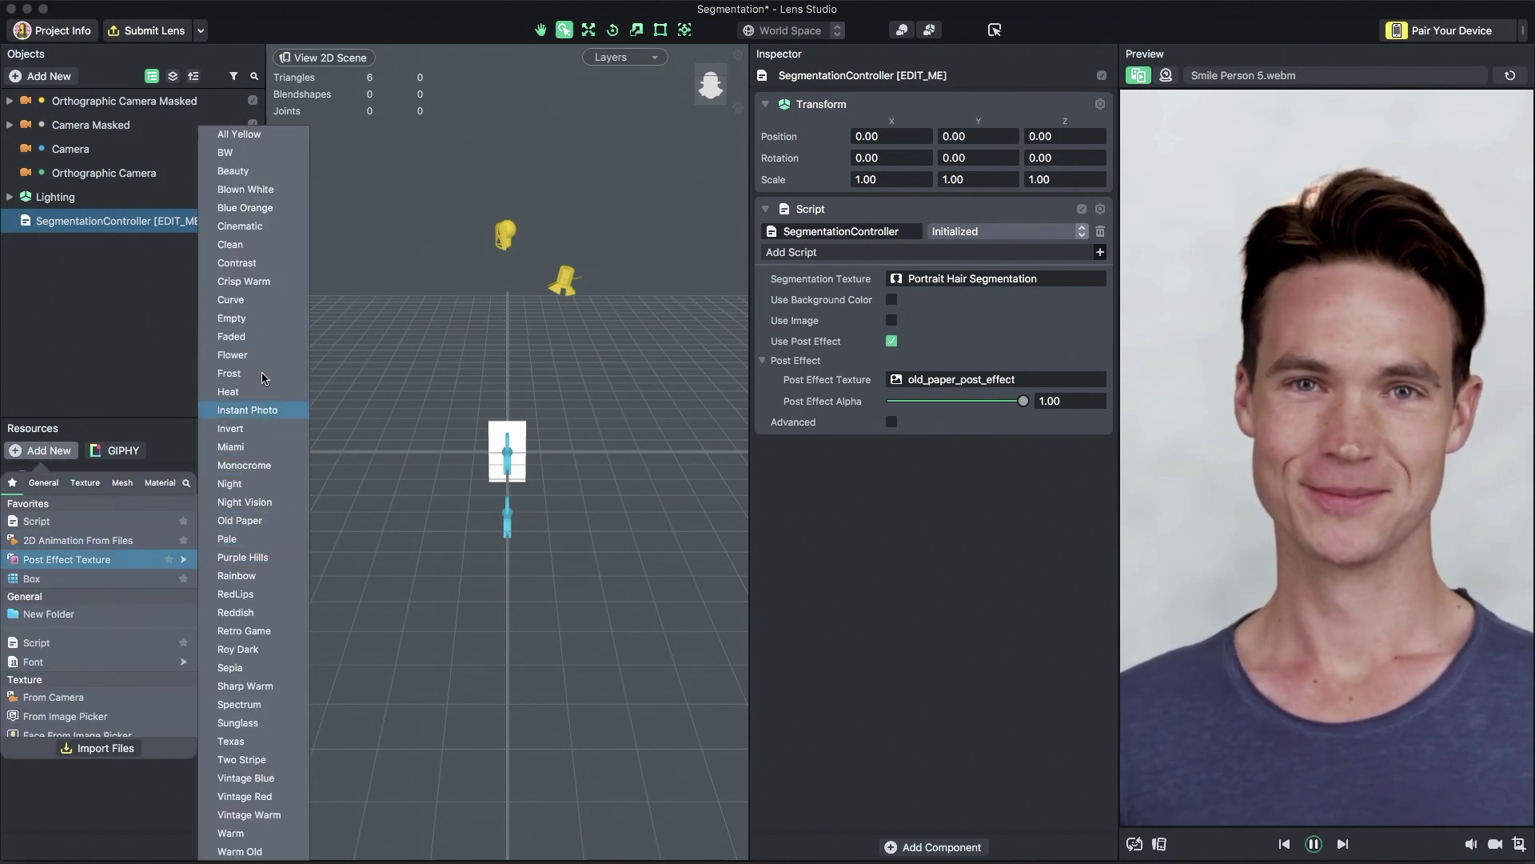
{"action": "left_click", "coordinate": [255, 155]}
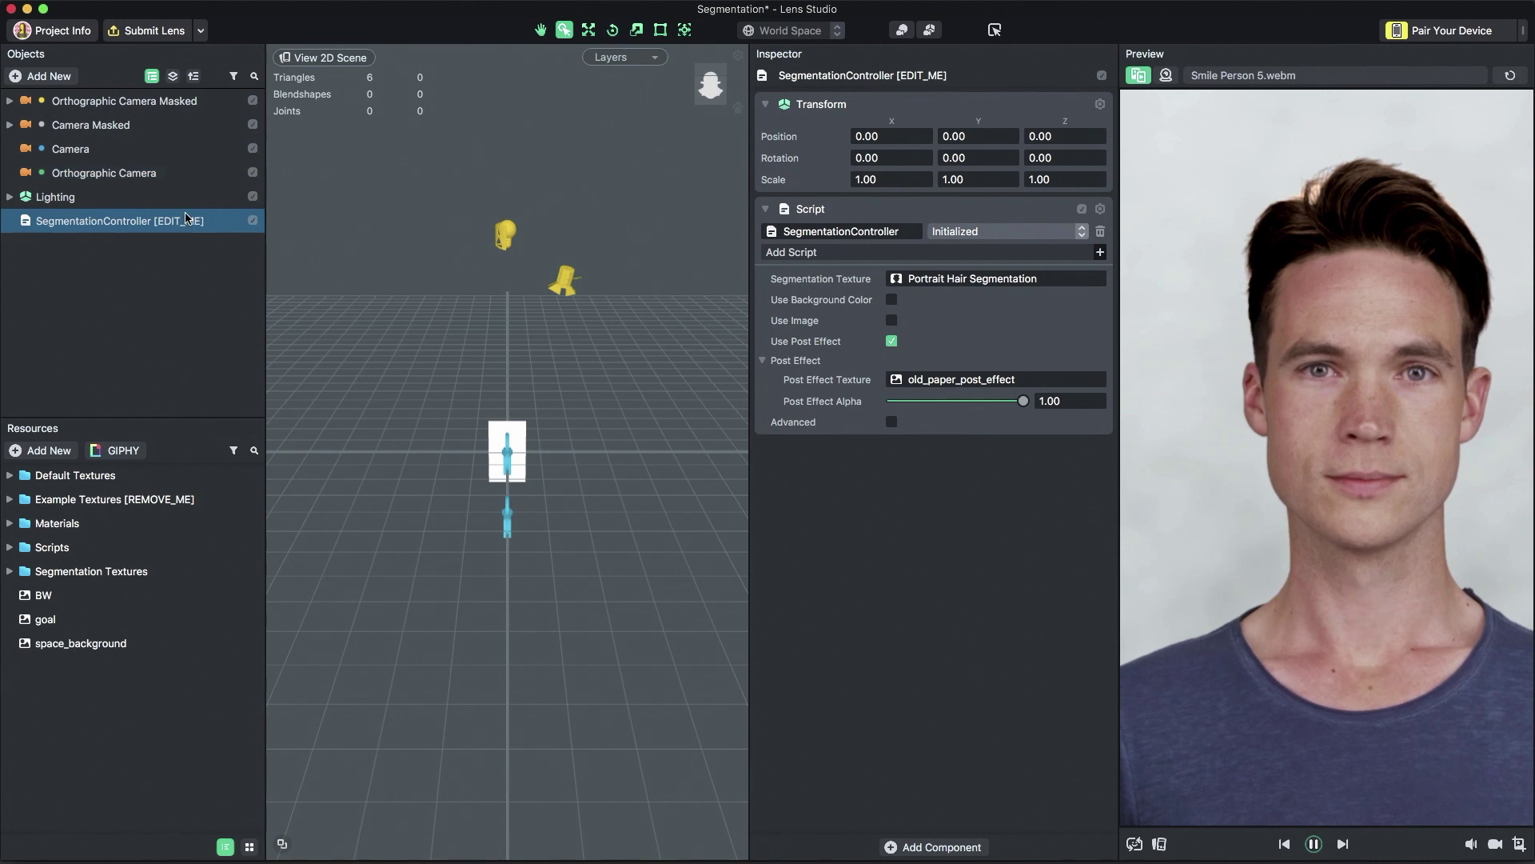
{"action": "left_click", "coordinate": [1042, 385]}
{"action": "double_click", "coordinate": [675, 346]}
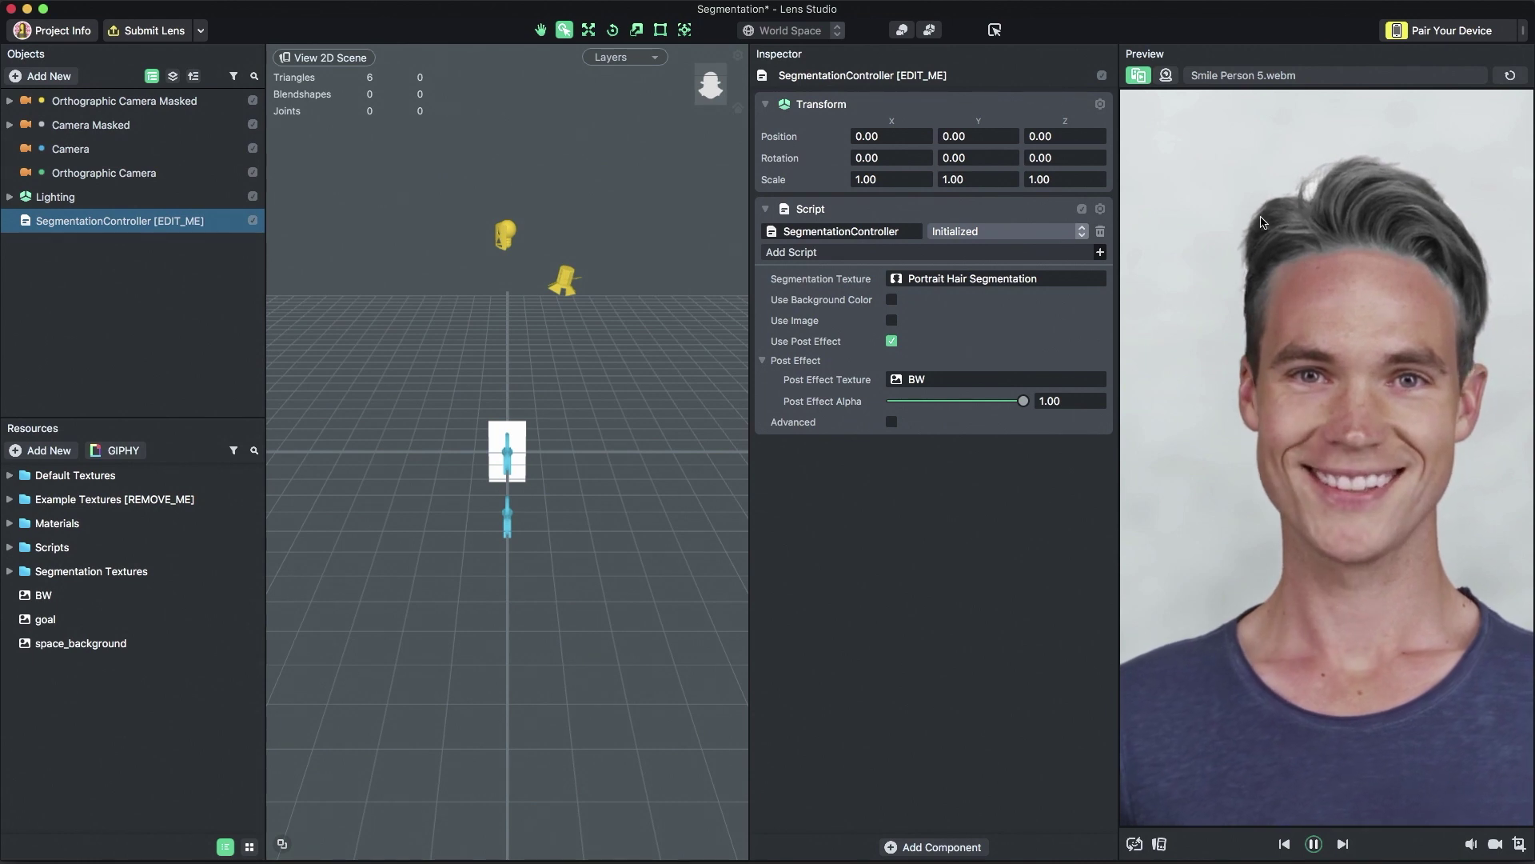
{"action": "mouse_move", "coordinate": [1022, 397]}
{"action": "left_mouse_down"}
{"action": "mouse_move", "coordinate": [946, 405]}
{"action": "mouse_move", "coordinate": [1036, 406]}
{"action": "left_mouse_up"}
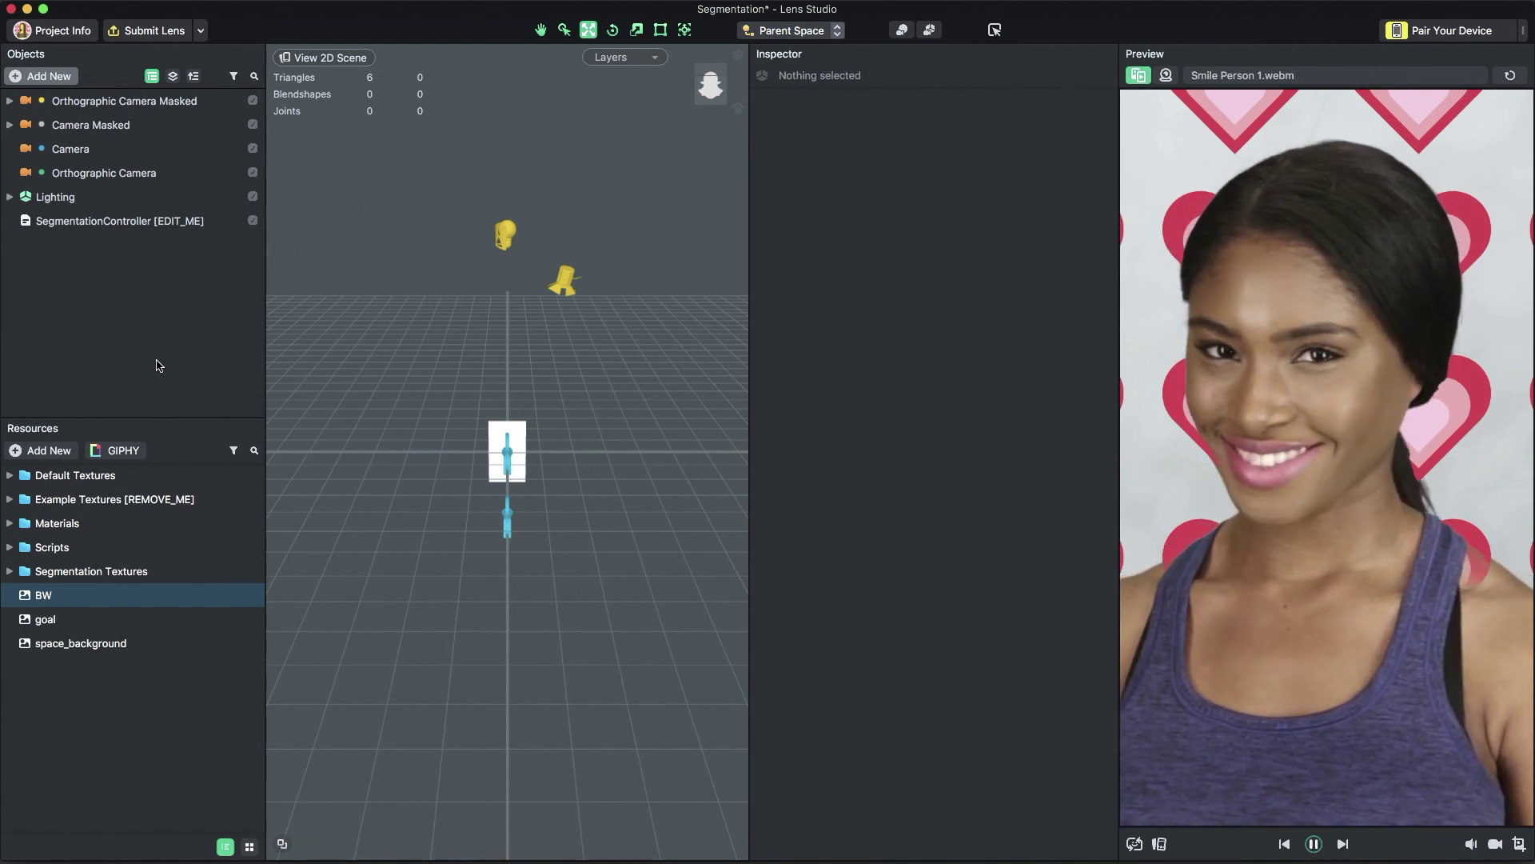
- Import the Trophy.lso model from the My Resources folder in Finder and select the trophy object
{"action": "key", "text": "super+Tab"}
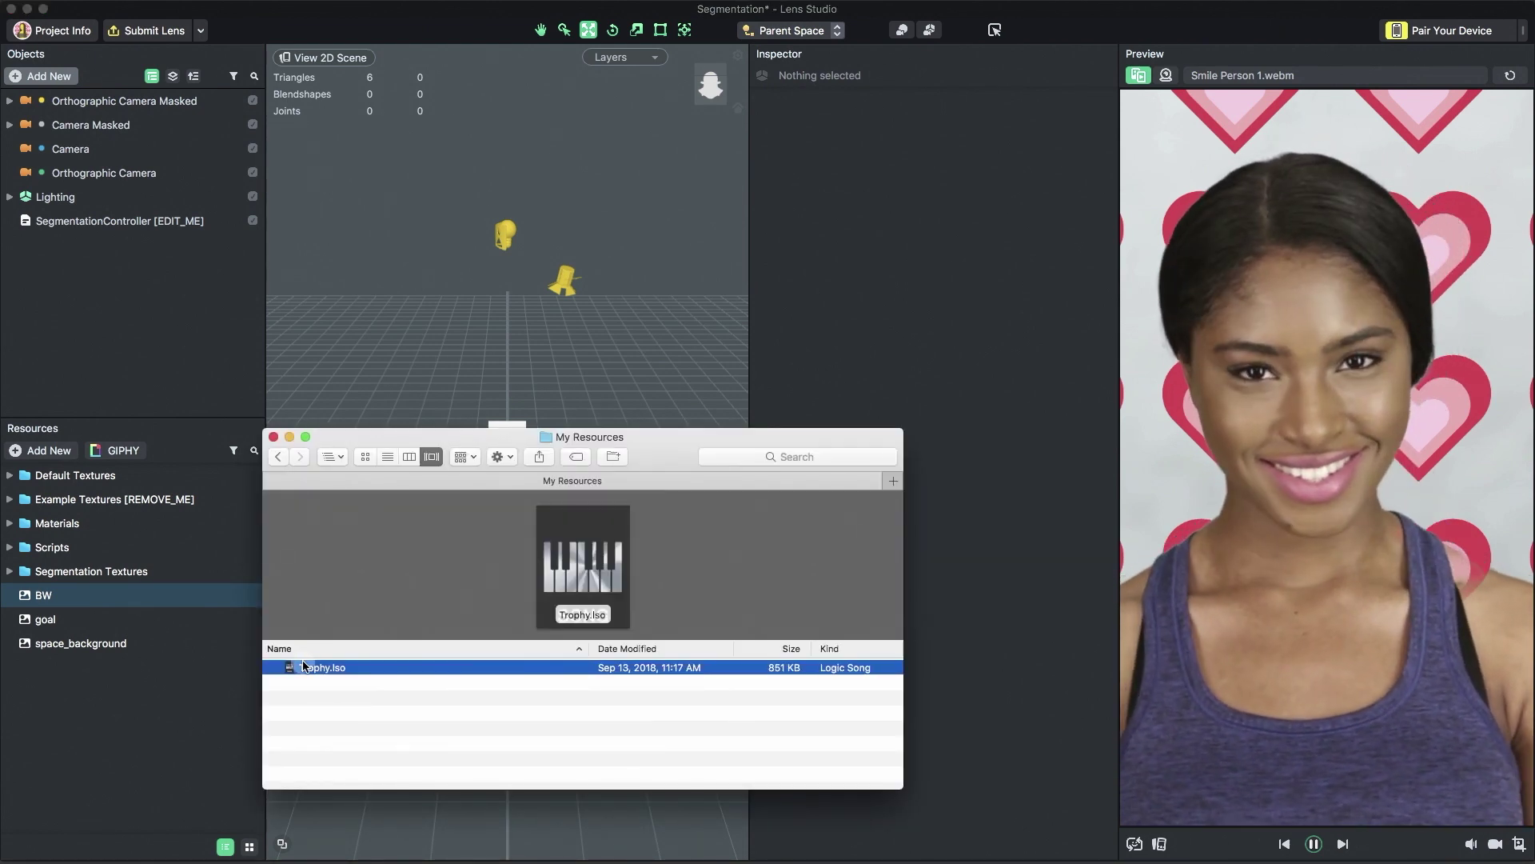
{"action": "left_click_drag", "start_coordinate": [303, 666], "coordinate": [136, 697]}
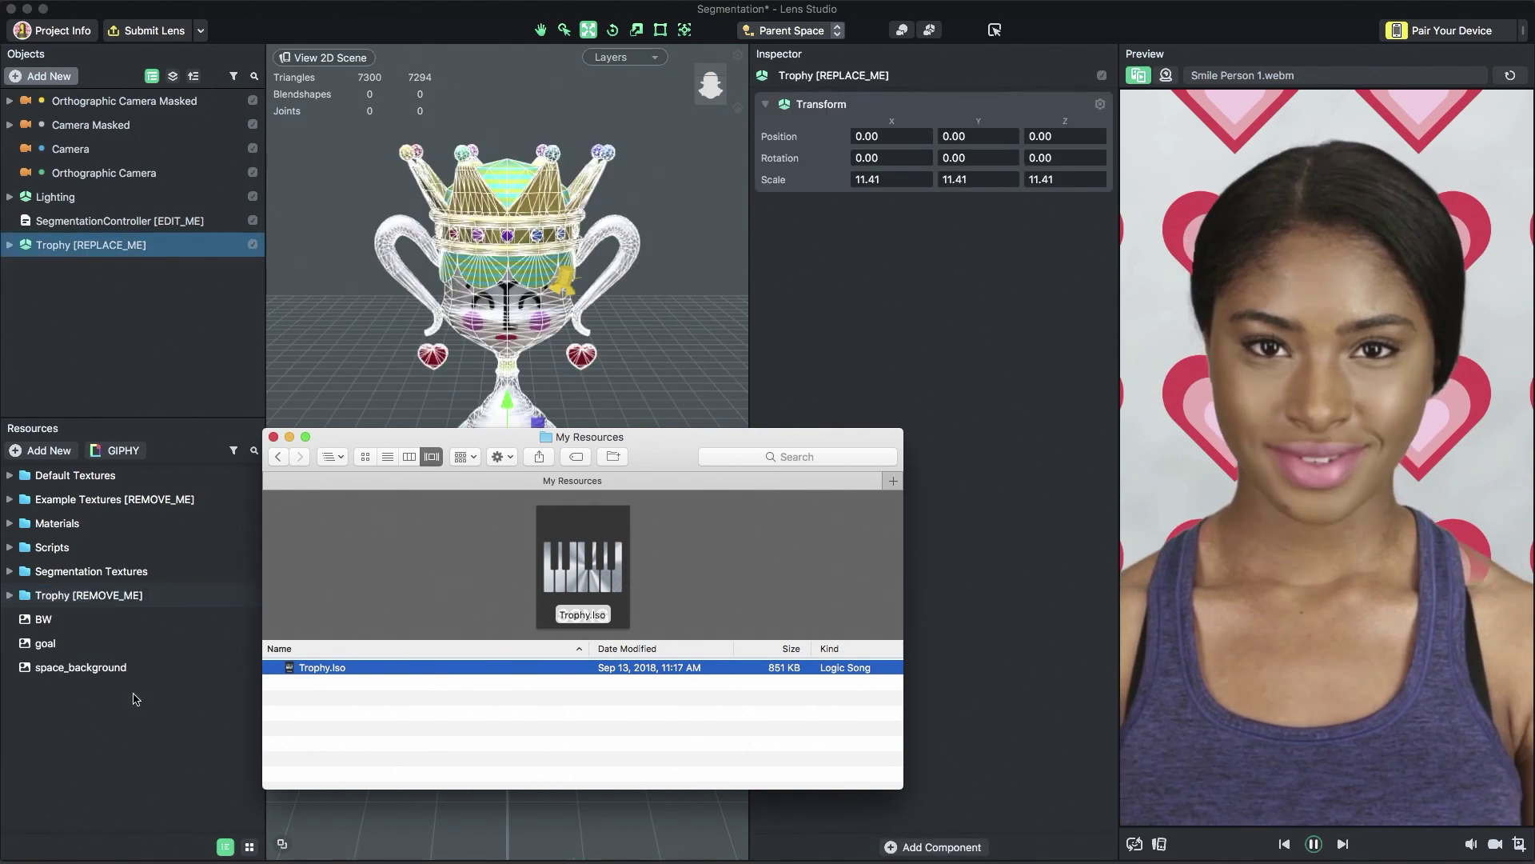
{"action": "left_click", "coordinate": [144, 371]}
{"action": "left_click", "coordinate": [144, 243]}
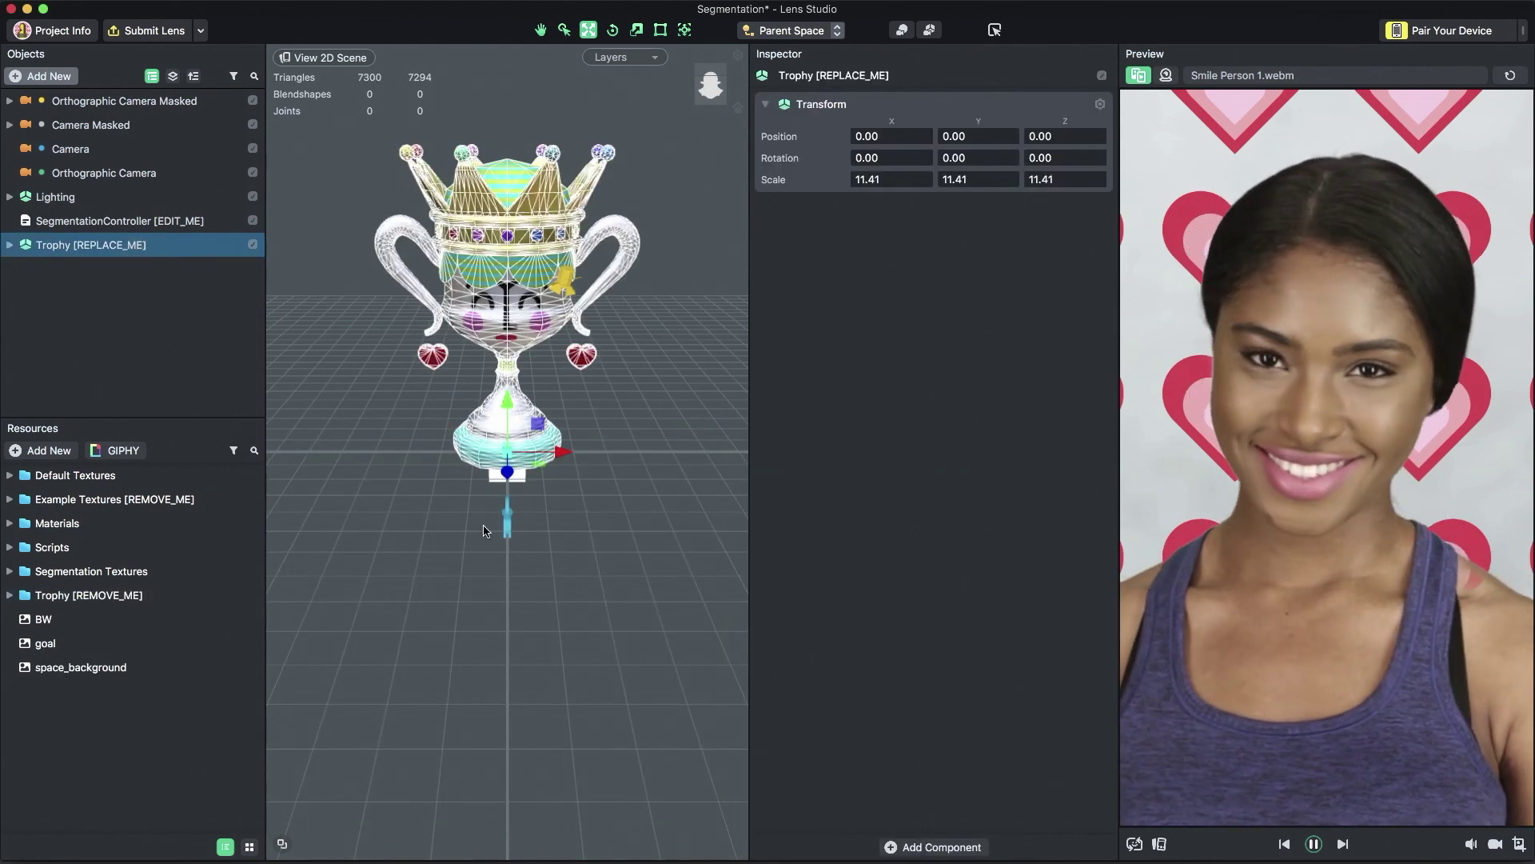
- Move the trophy to about -35.90 in Y and -142.66 in Z, and rotate it about 25.83 degrees around Z
{"action": "left_click_drag", "start_coordinate": [507, 472], "coordinate": [526, 374]}
{"action": "left_click_drag", "start_coordinate": [511, 316], "coordinate": [531, 372]}
{"action": "key", "text": "e"}
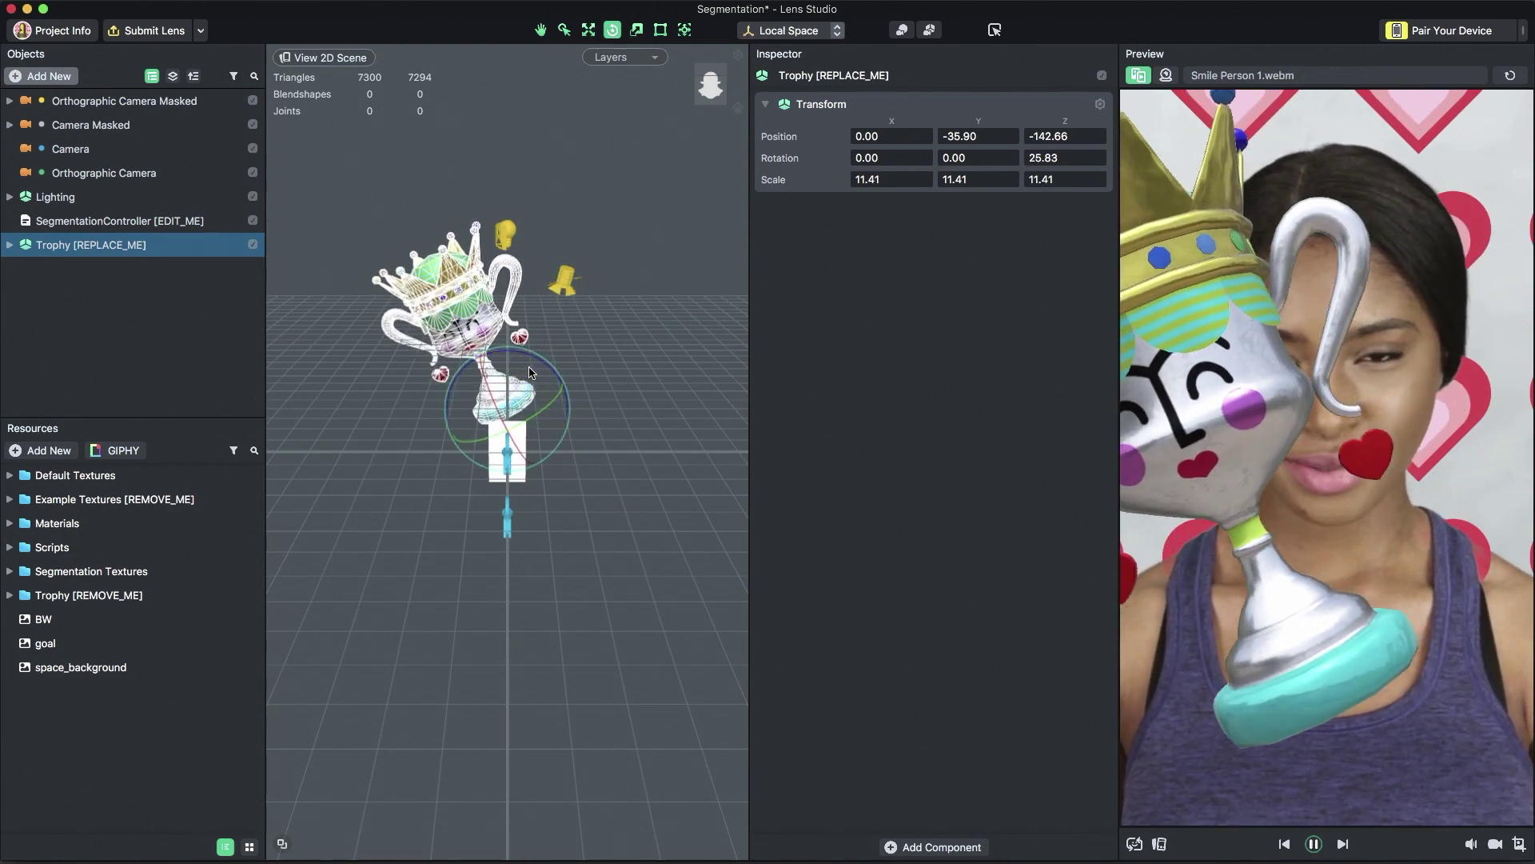
- Assign the trophy mesh inside the Trophy object to the Masked layer
{"action": "left_click", "coordinate": [9, 245]}
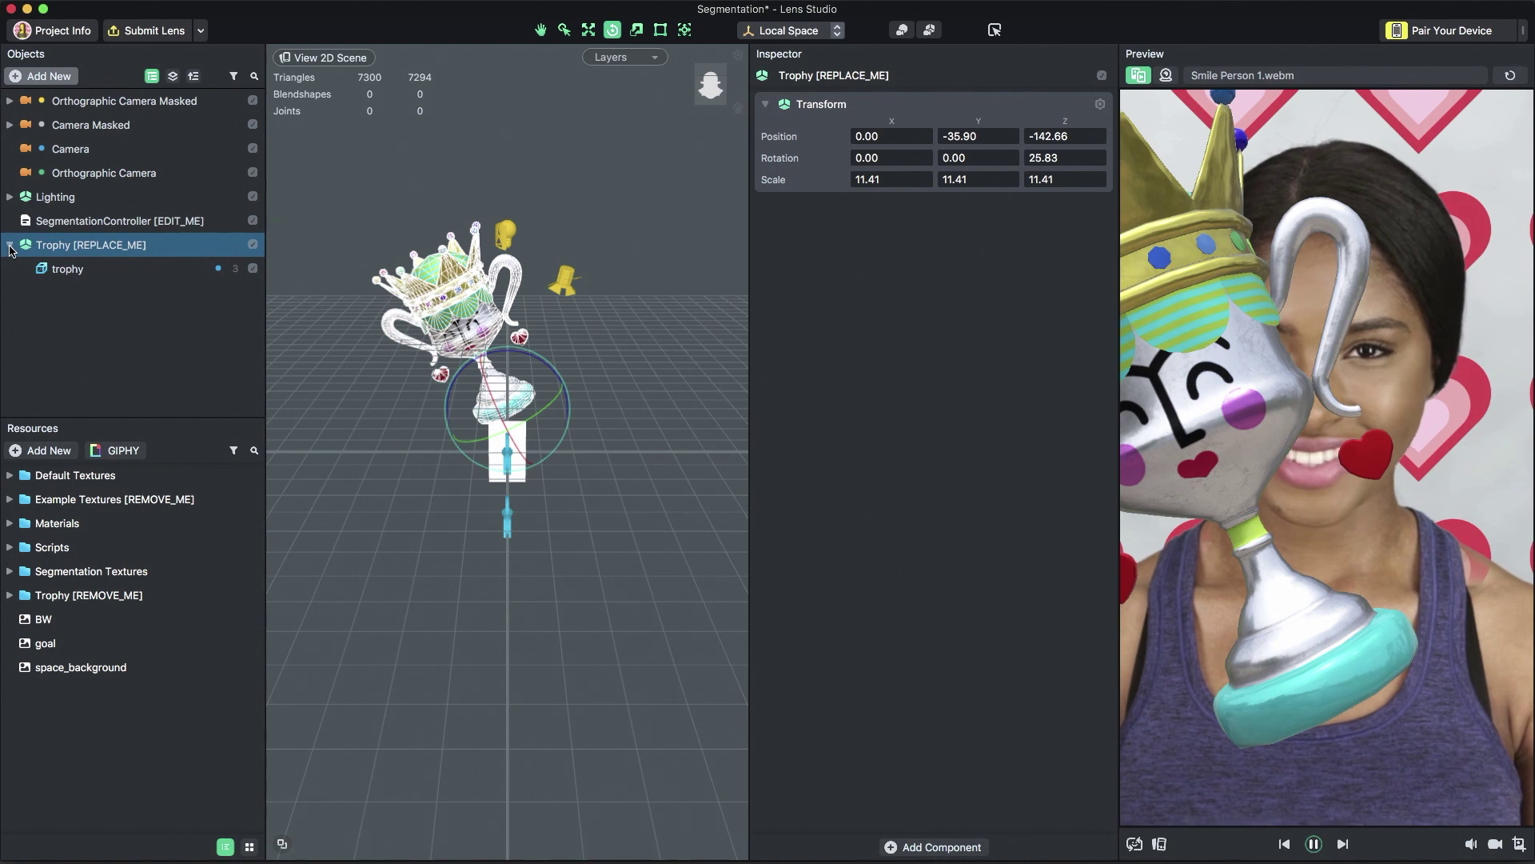
{"action": "left_click", "coordinate": [59, 274]}
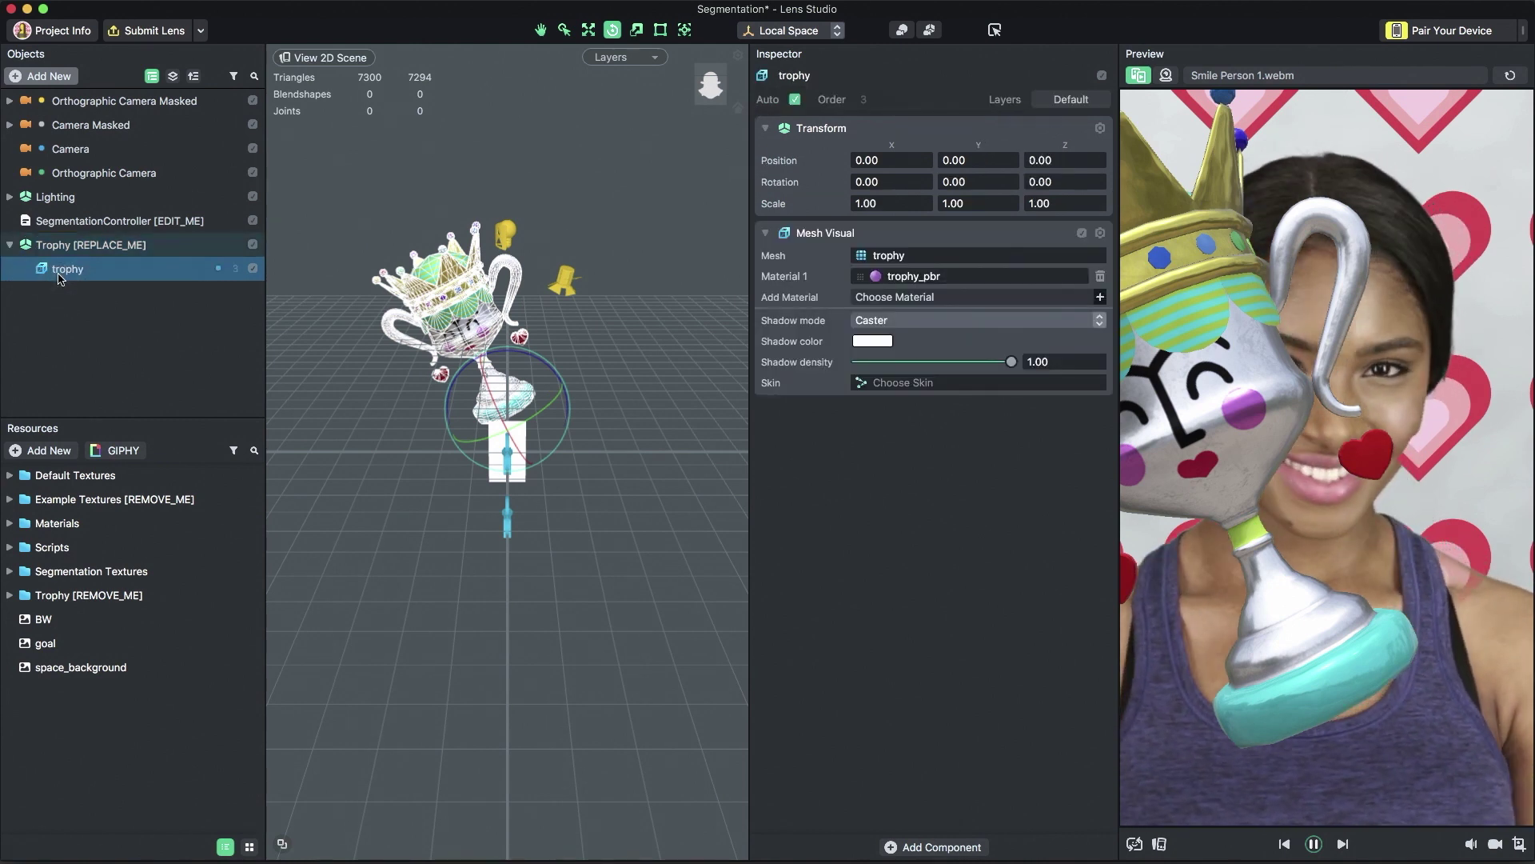
{"action": "left_click", "coordinate": [1054, 101]}
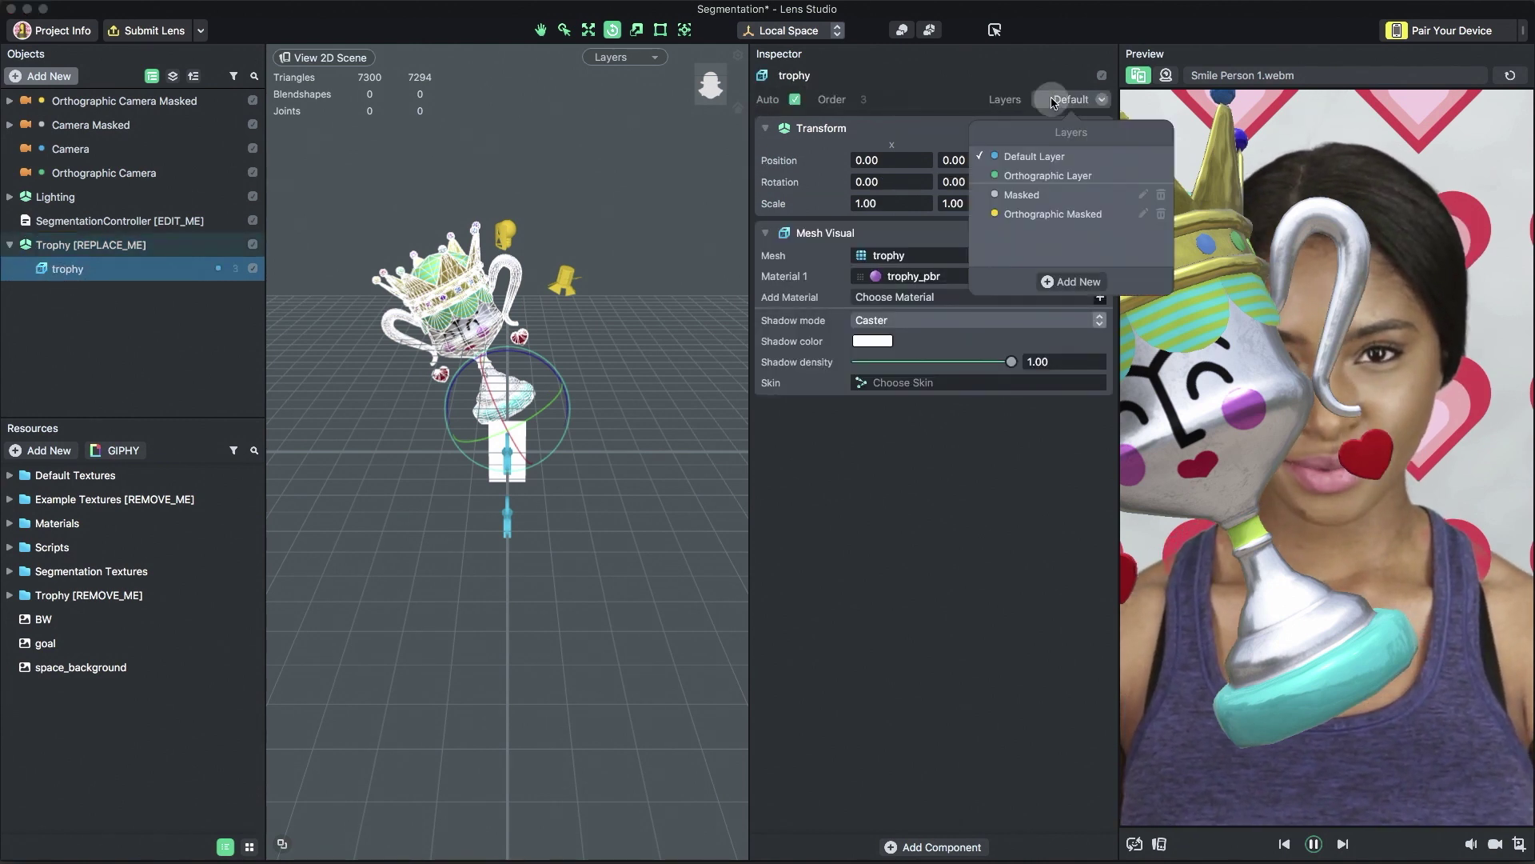
{"action": "left_click", "coordinate": [1021, 201]}
{"action": "left_click", "coordinate": [1026, 455]}
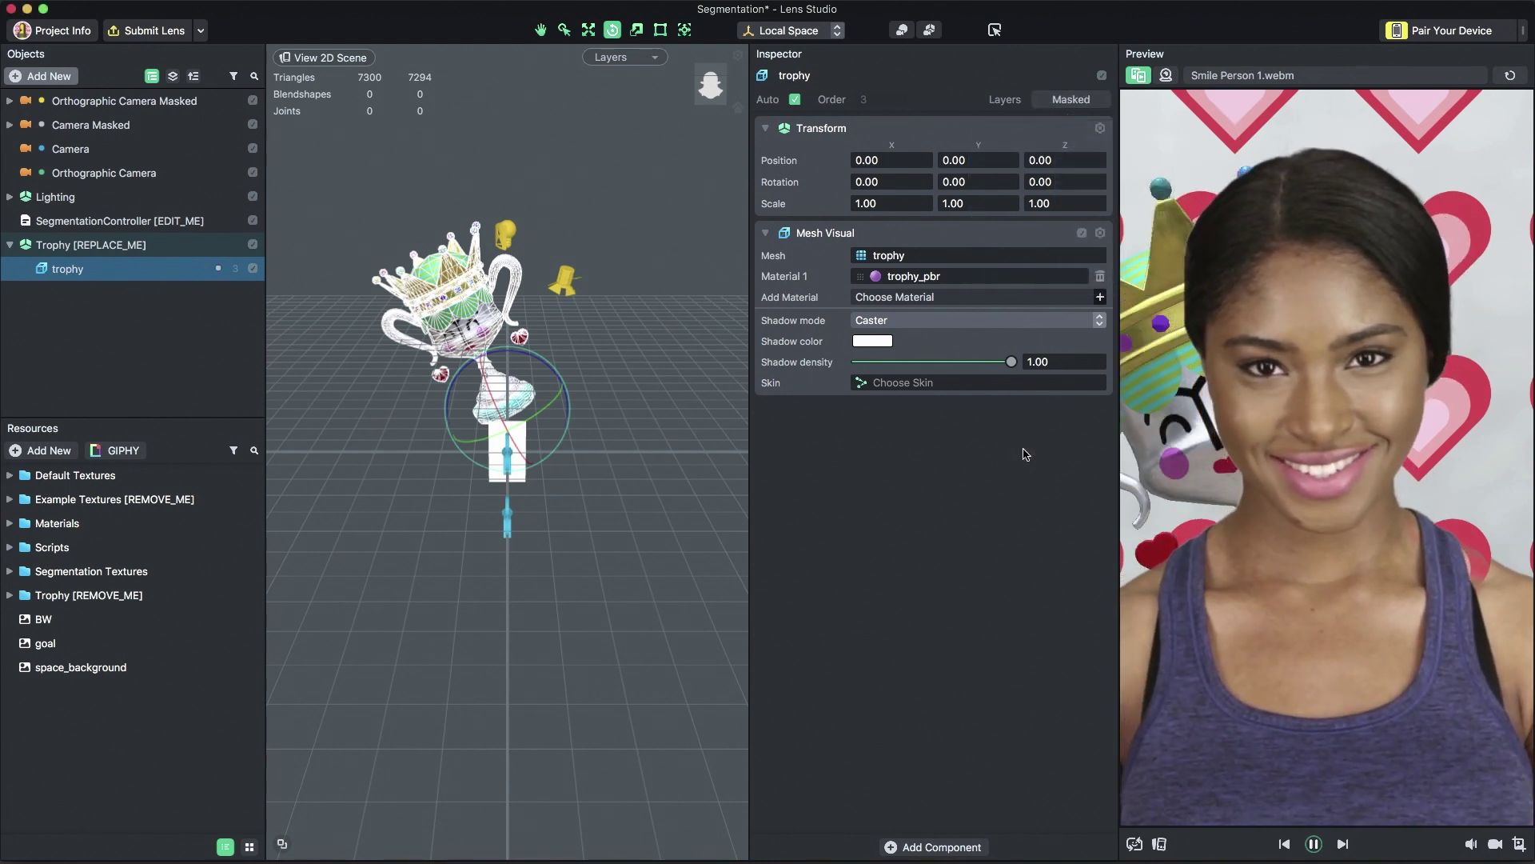
- Reposition the masked trophy mesh so it peeks out from behind the person's shoulder
{"action": "key", "text": "w"}
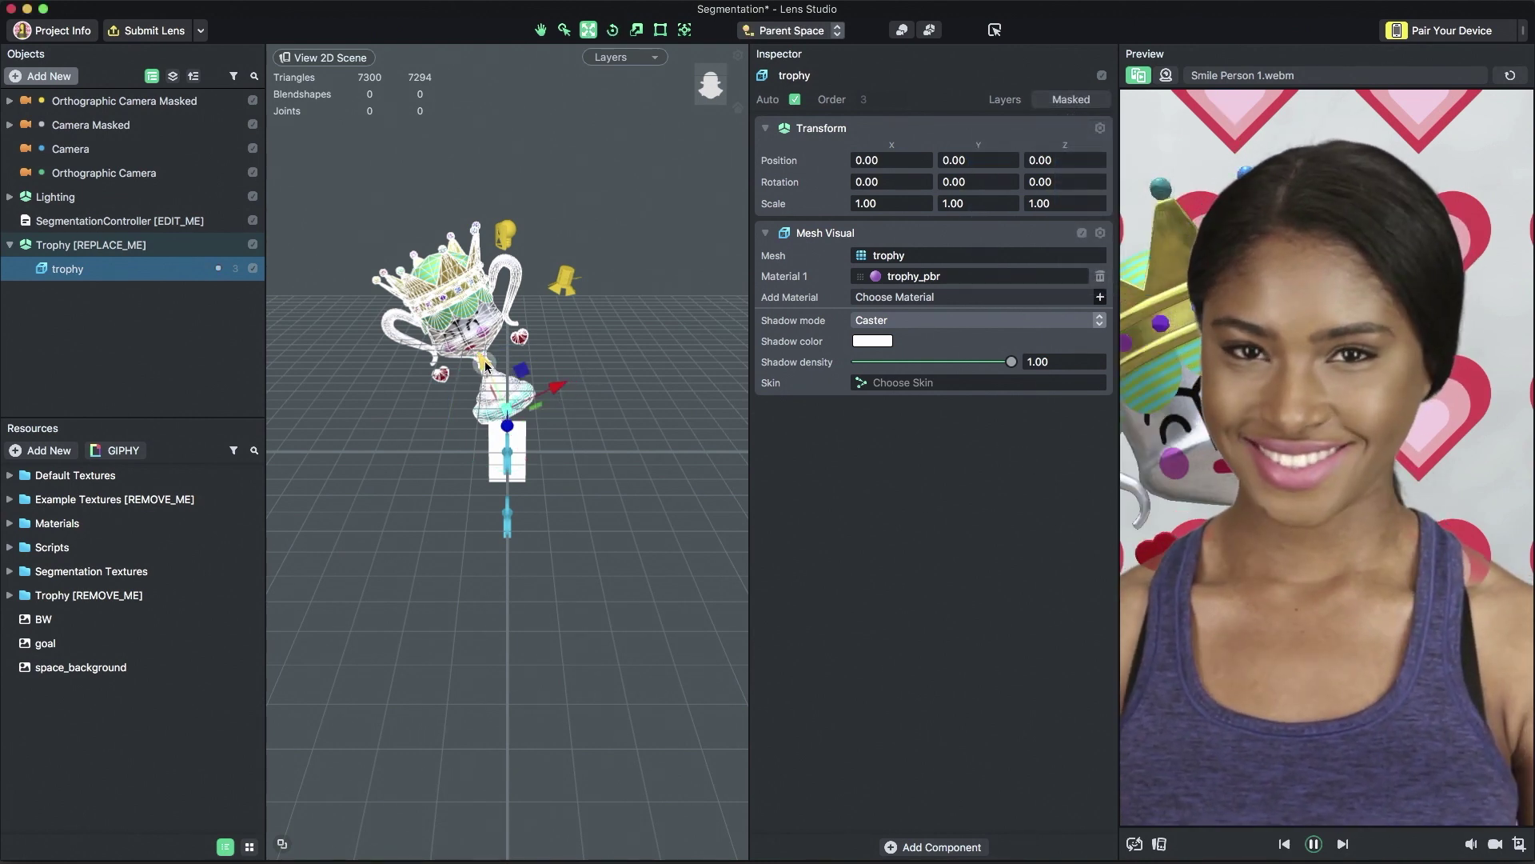
{"action": "left_click_drag", "start_coordinate": [485, 365], "coordinate": [532, 371]}
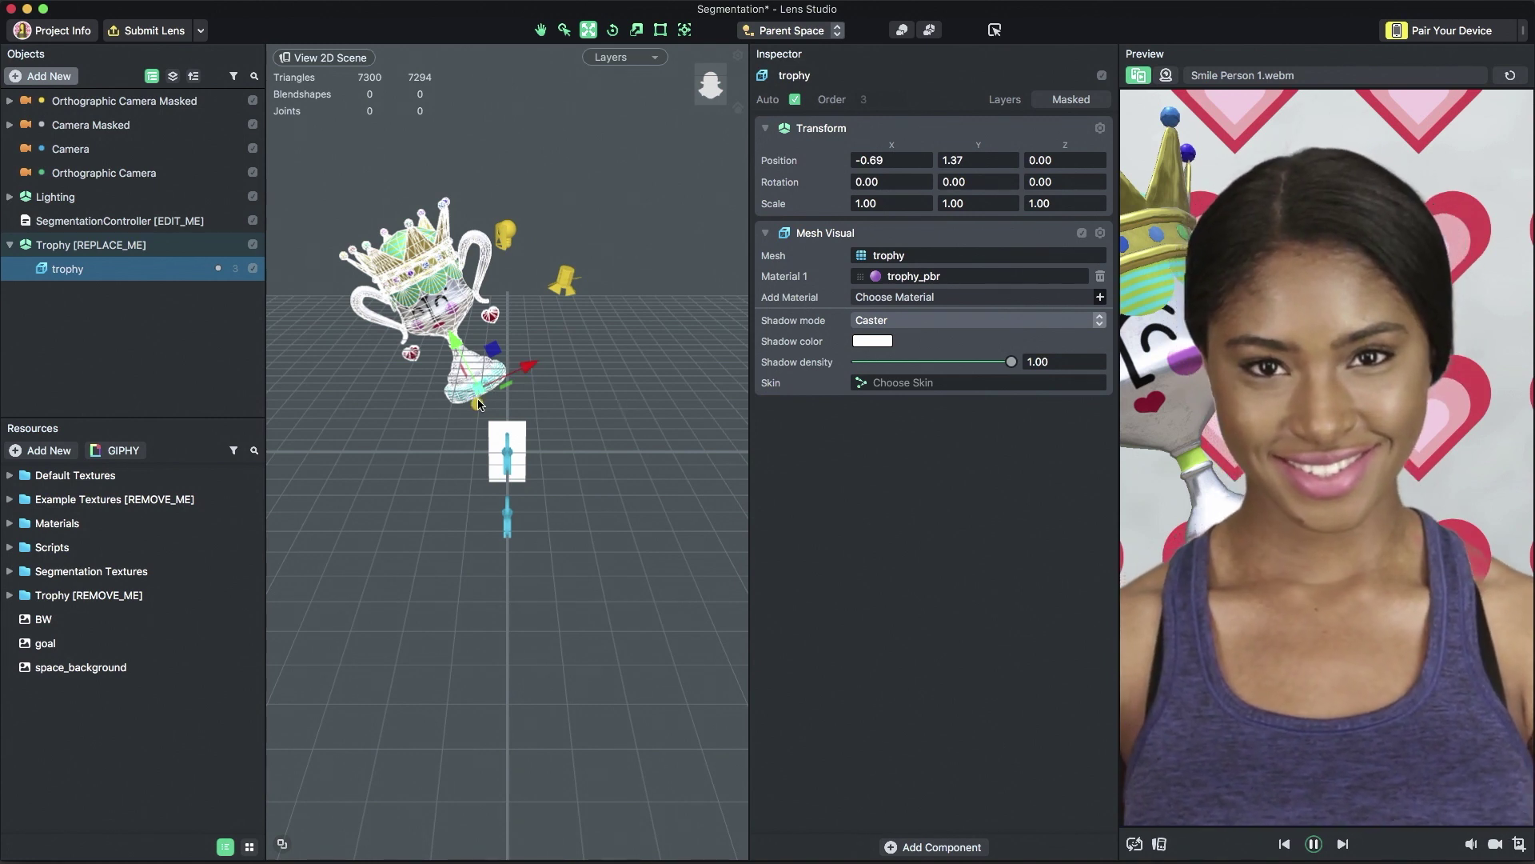
{"action": "left_click_drag", "start_coordinate": [479, 404], "coordinate": [488, 410]}
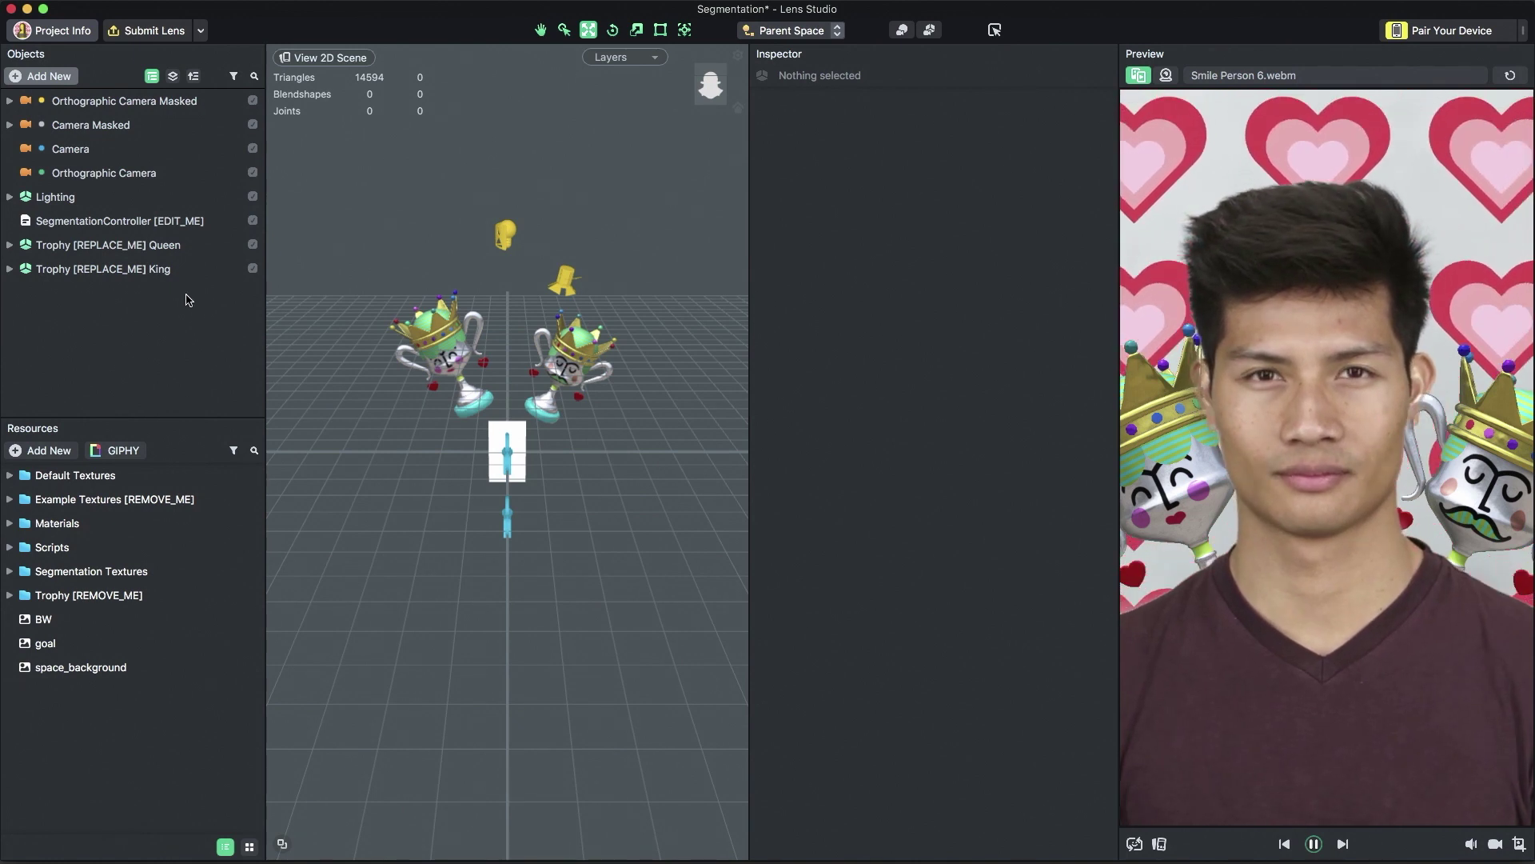
- Set the lens name to King and Queen in the project info and apply it
{"action": "left_click", "coordinate": [64, 30]}
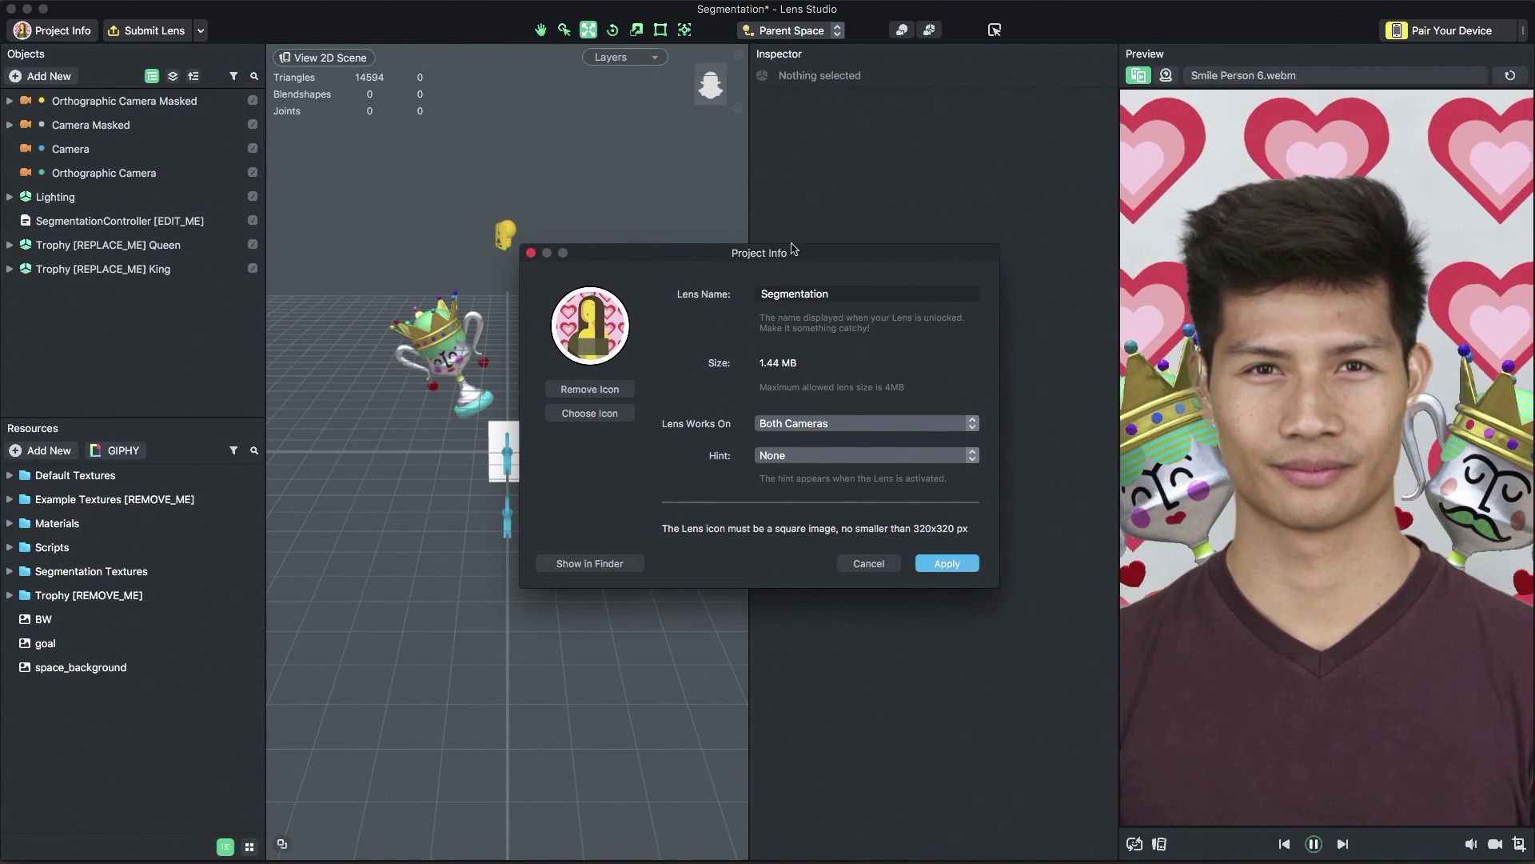
{"action": "double_click", "coordinate": [802, 296]}
{"action": "type", "text": "K"}
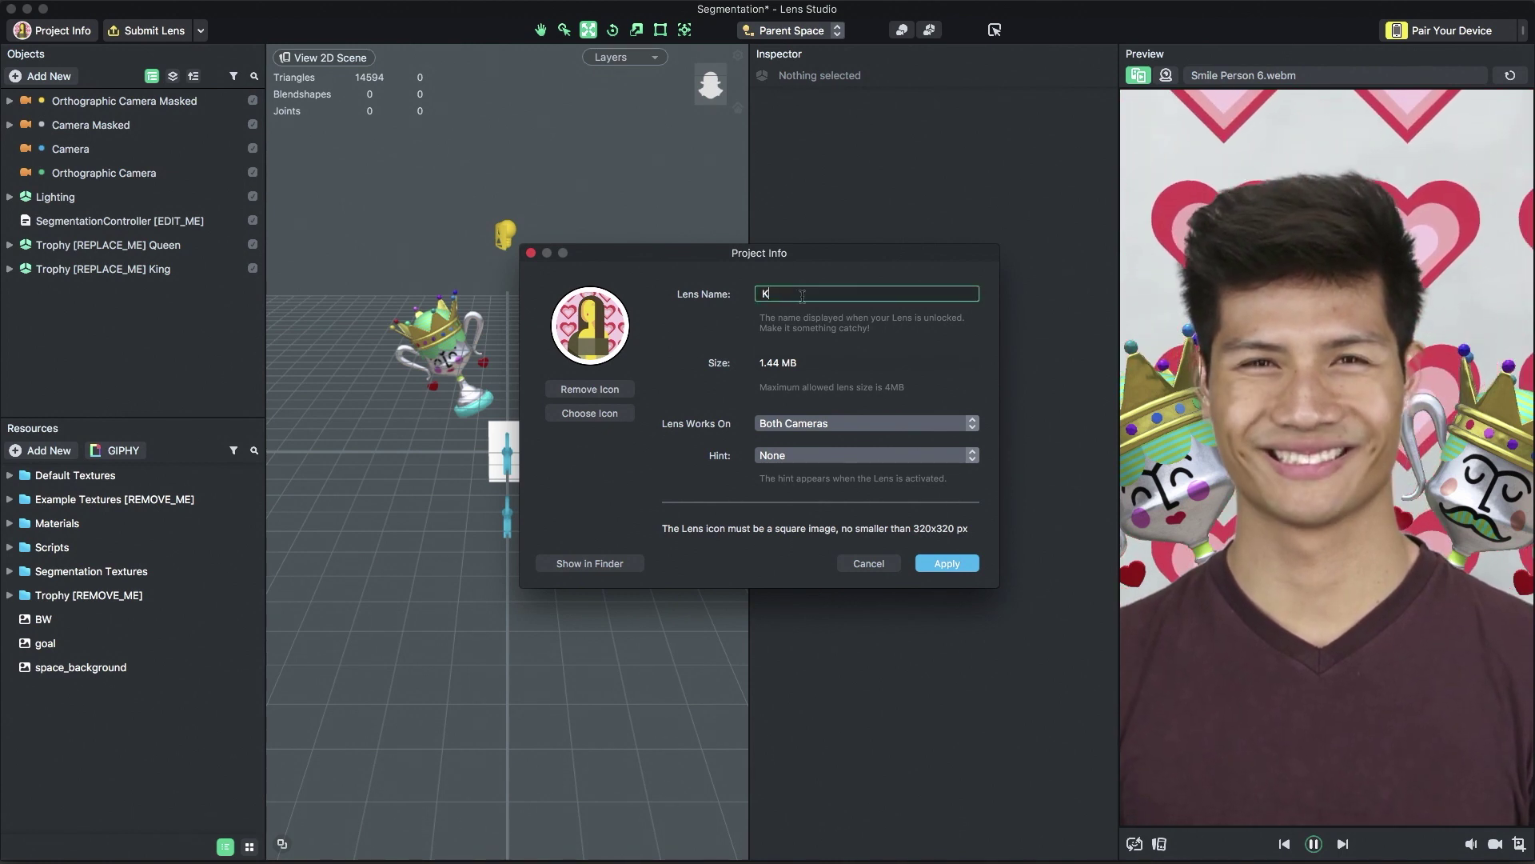
{"action": "type", "text": "ing and Queen"}
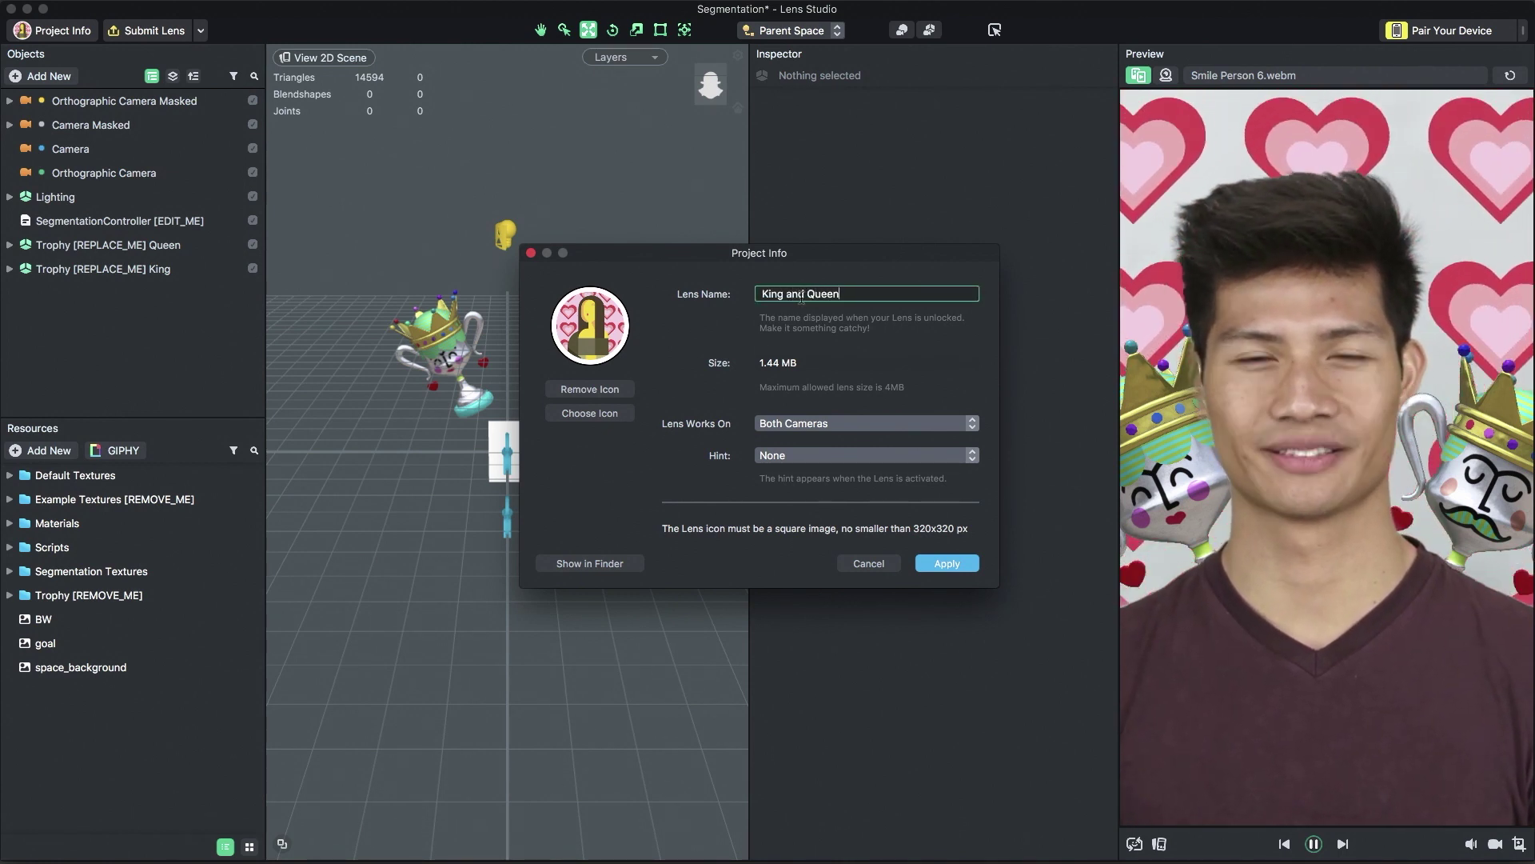
{"action": "left_click", "coordinate": [695, 363]}
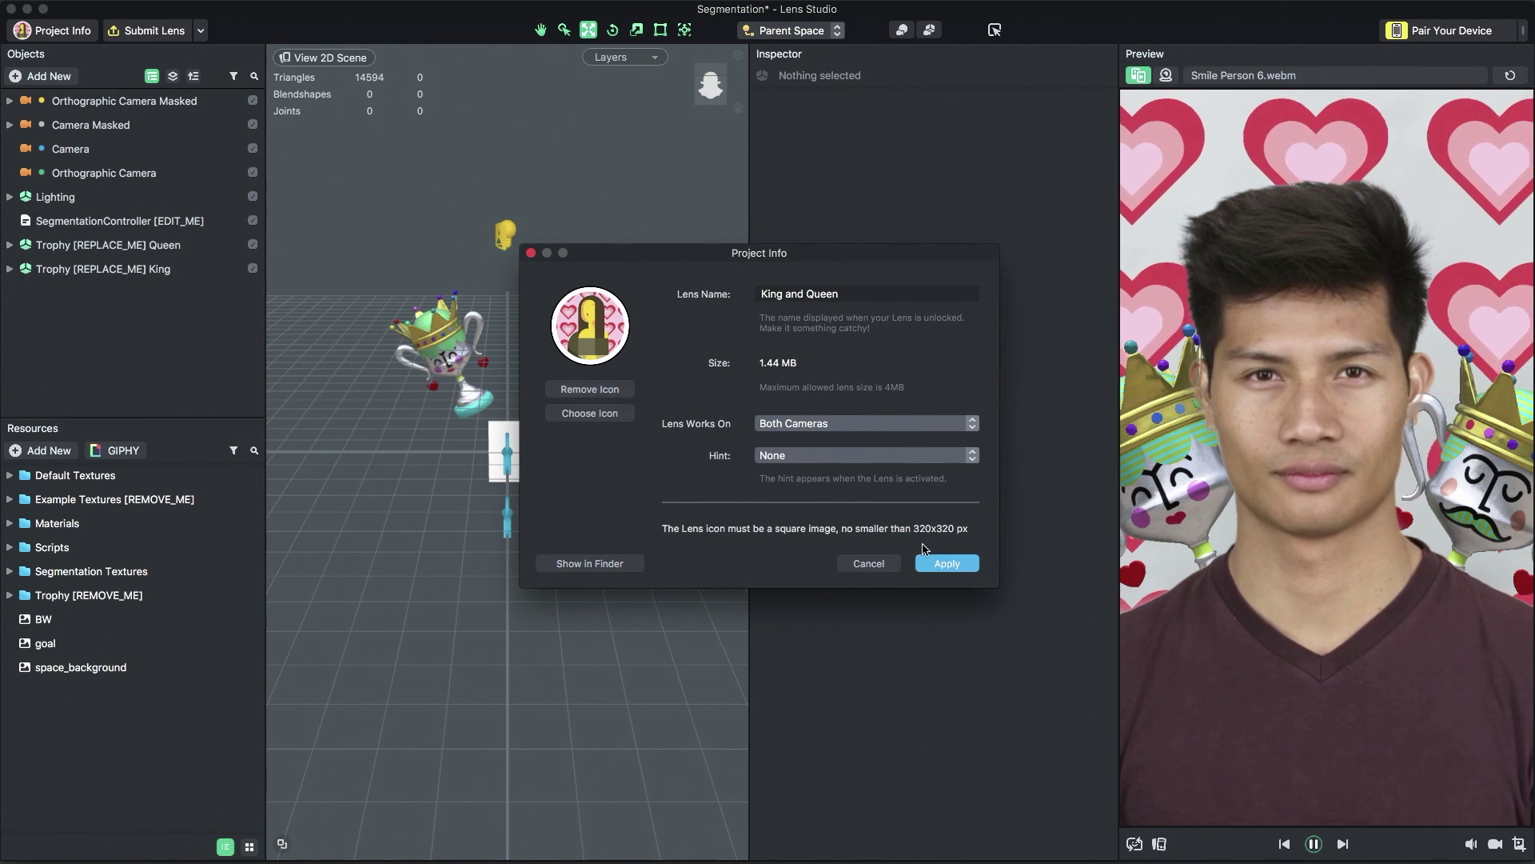
{"action": "left_click", "coordinate": [948, 564]}
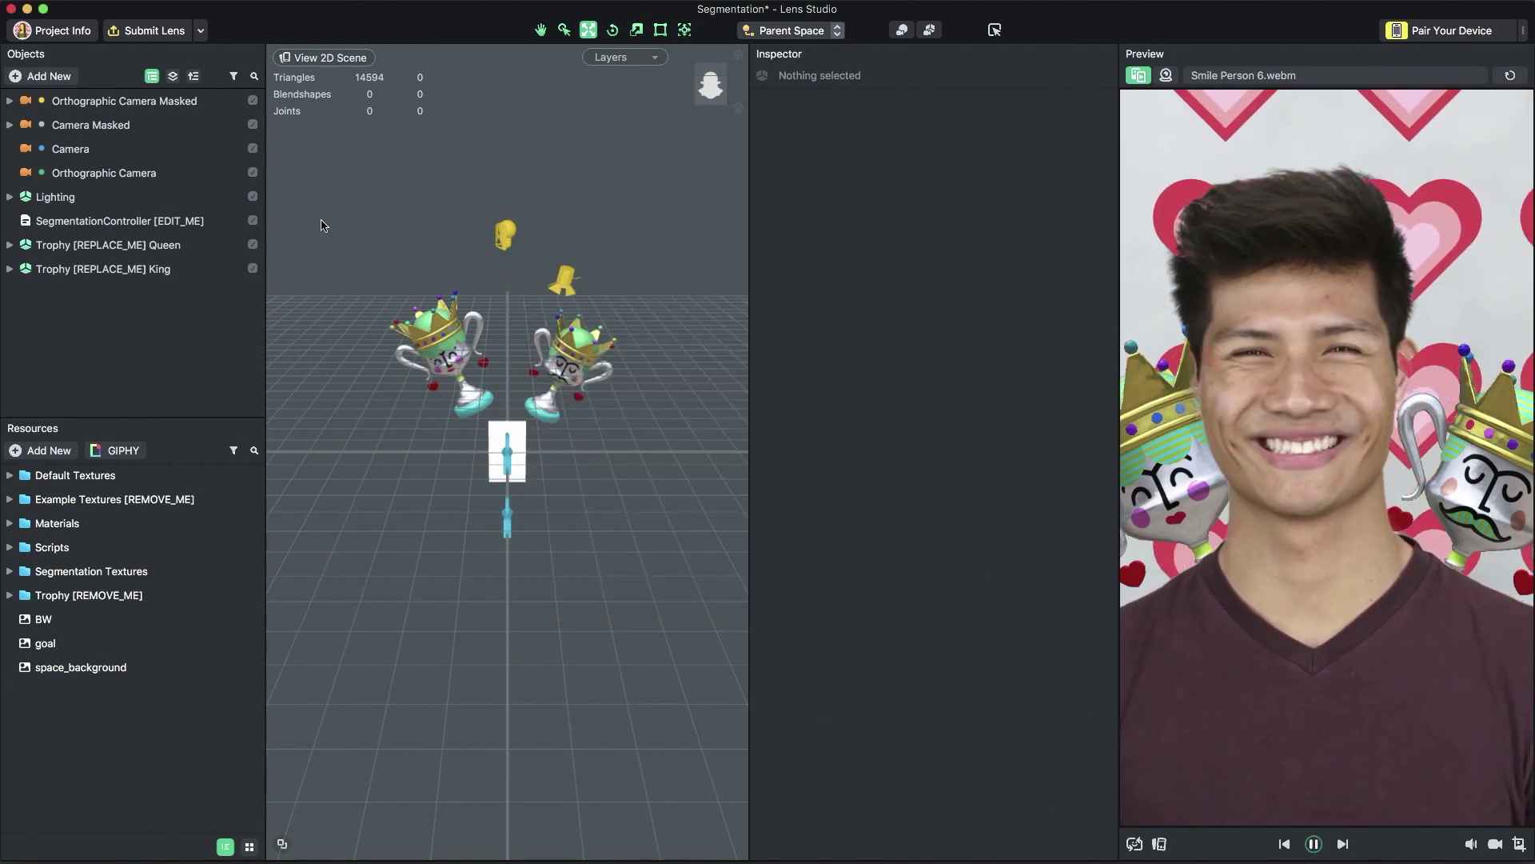
- Submit the King and Queen lens to My Lenses without adding tags or preview media
{"action": "left_click", "coordinate": [174, 37]}
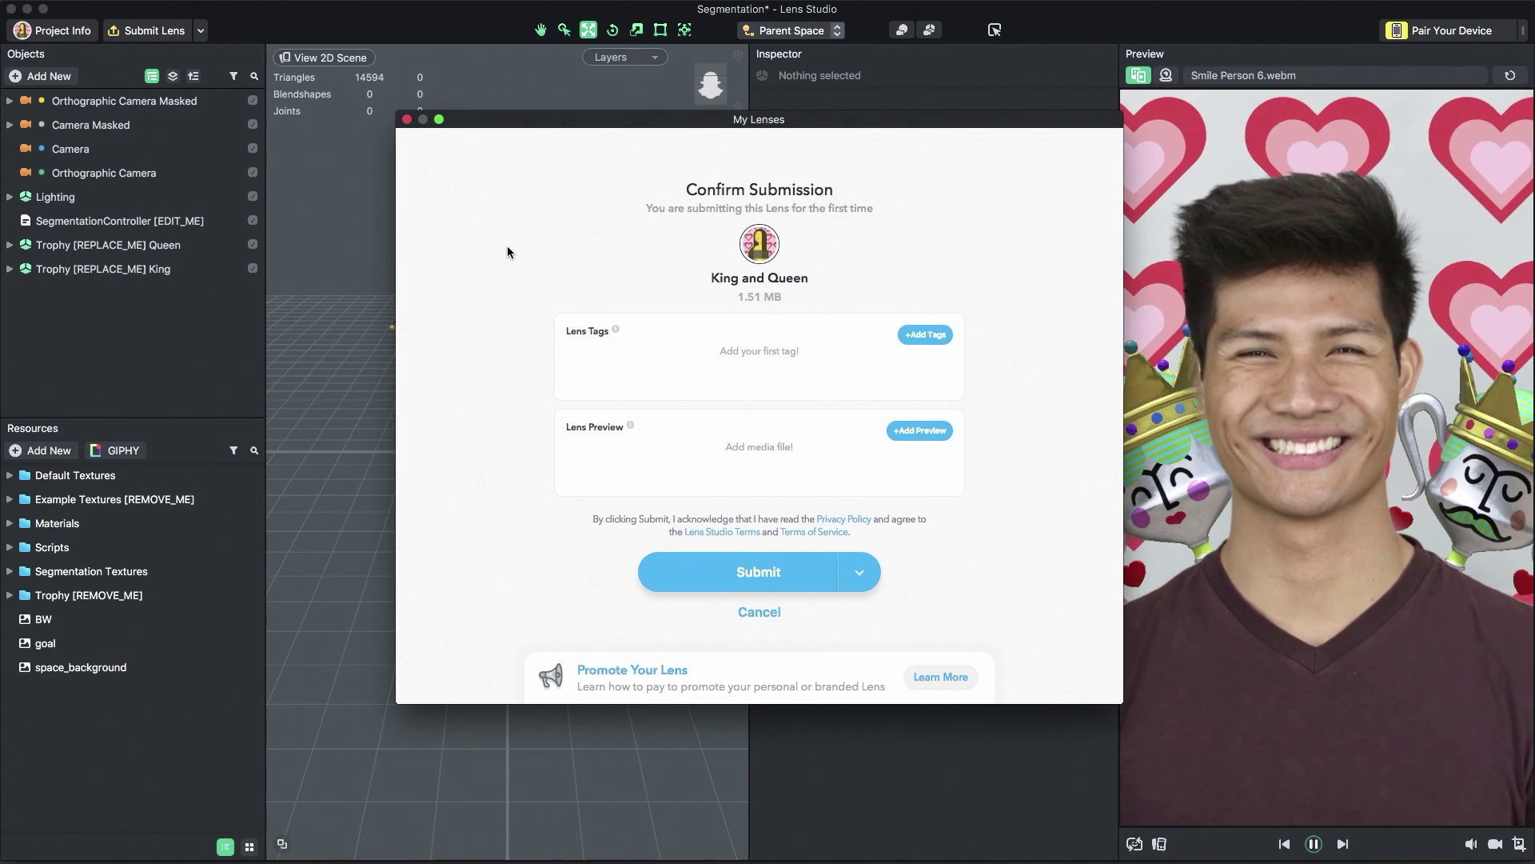
{"action": "left_click", "coordinate": [817, 574]}
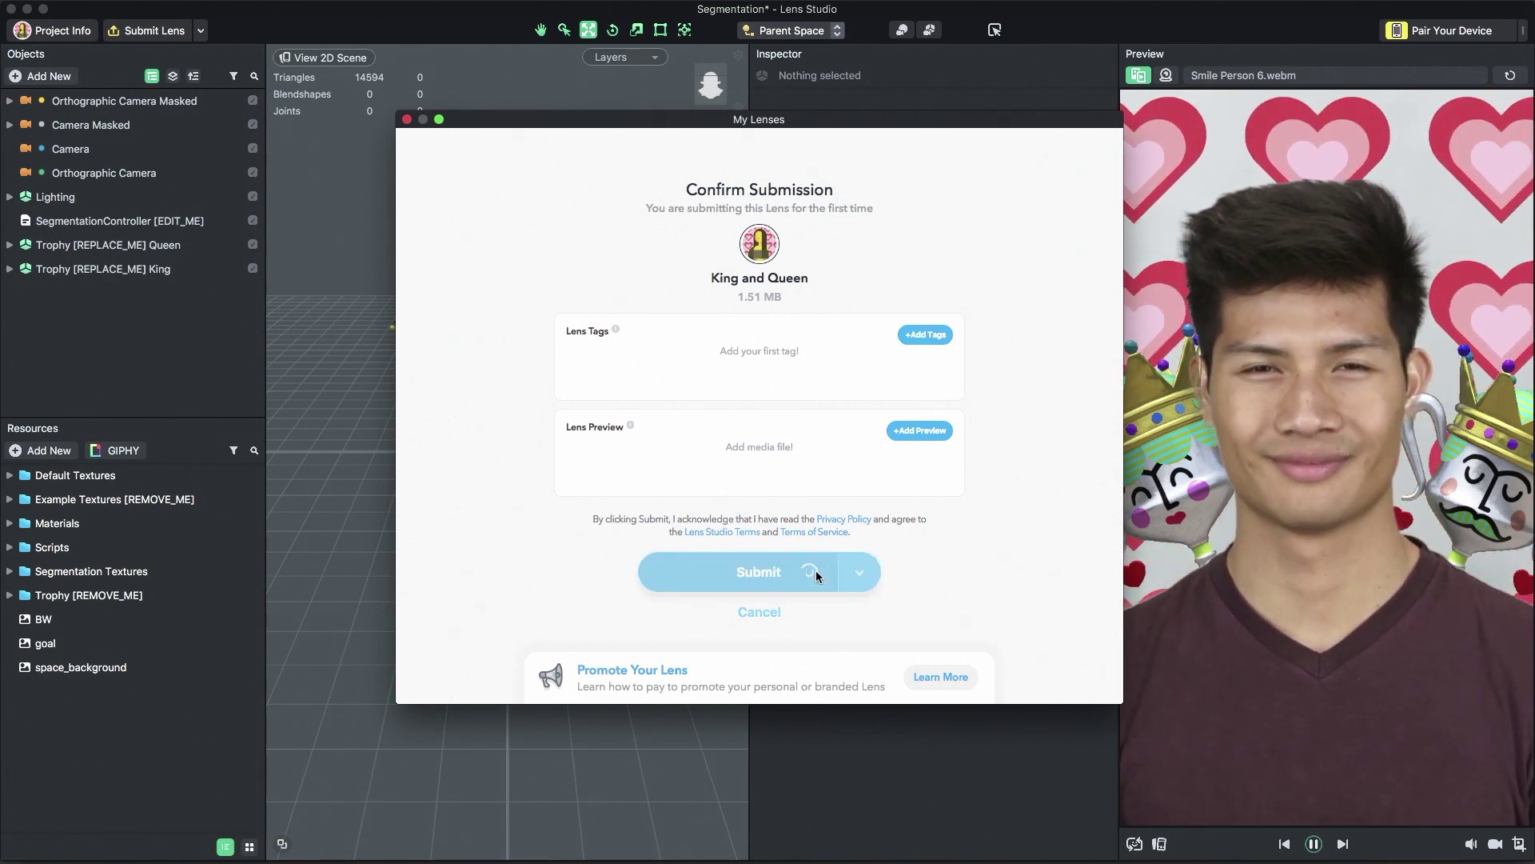